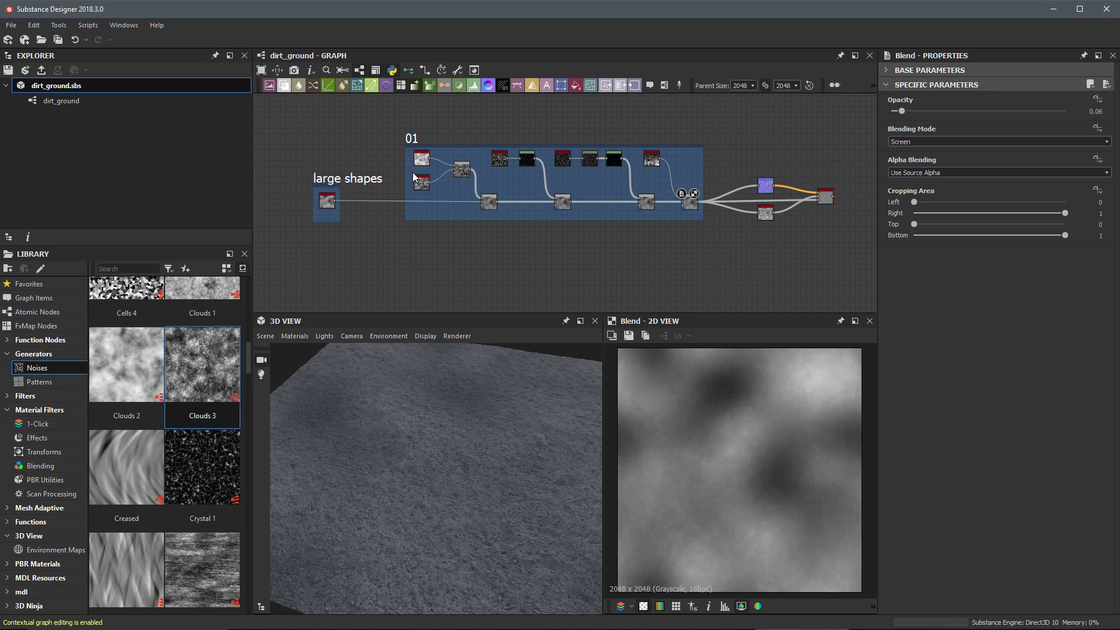
Step: Rename the "01" graph frame as "small shapes"
{"action": "scroll", "coordinate": [466, 168], "scroll_direction": "up", "scroll_amount": 3}
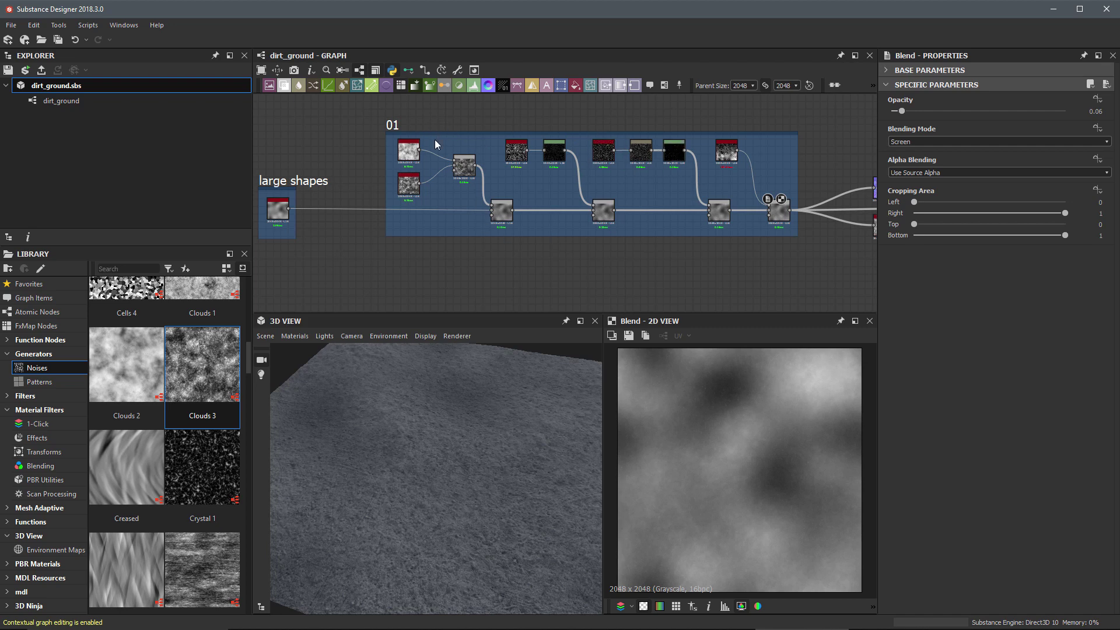
{"action": "left_click", "coordinate": [393, 124]}
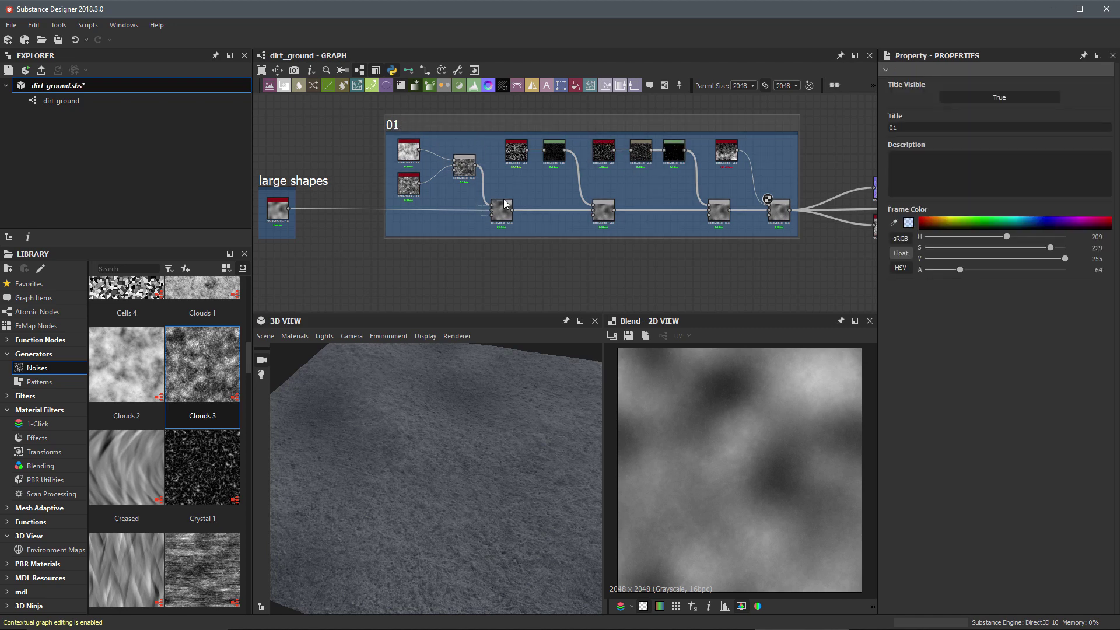
{"action": "double_click", "coordinate": [892, 127]}
{"action": "type", "text": "small shapes"}
{"action": "left_click", "coordinate": [540, 276]}
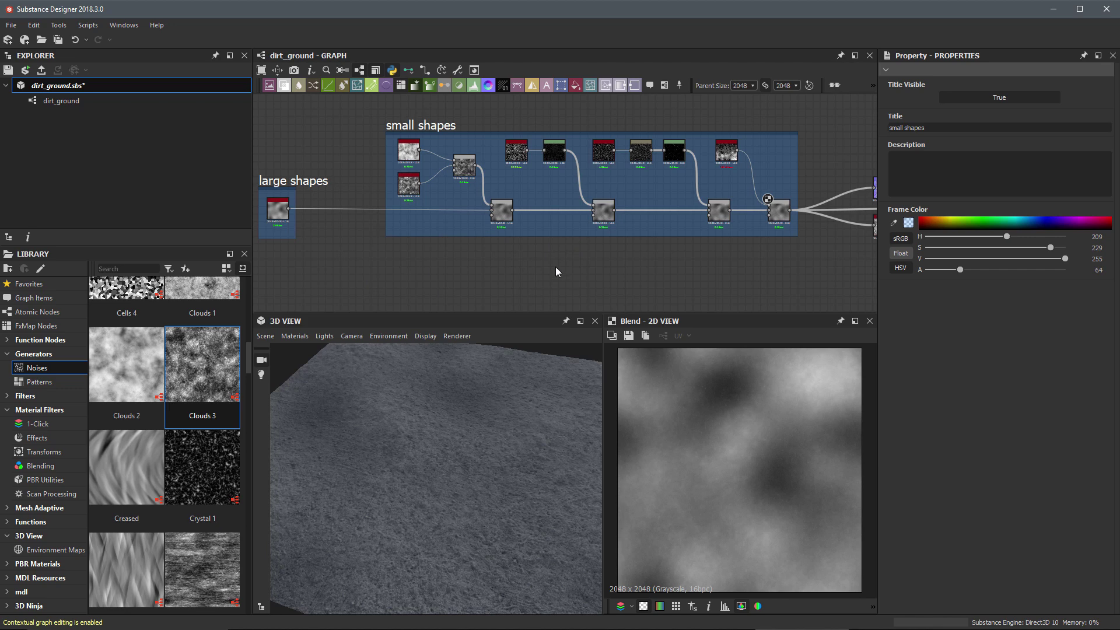
Step: Add a Shape node in the empty graph area below the small shapes frame
{"action": "scroll", "coordinate": [603, 264], "scroll_direction": "down", "scroll_amount": 2}
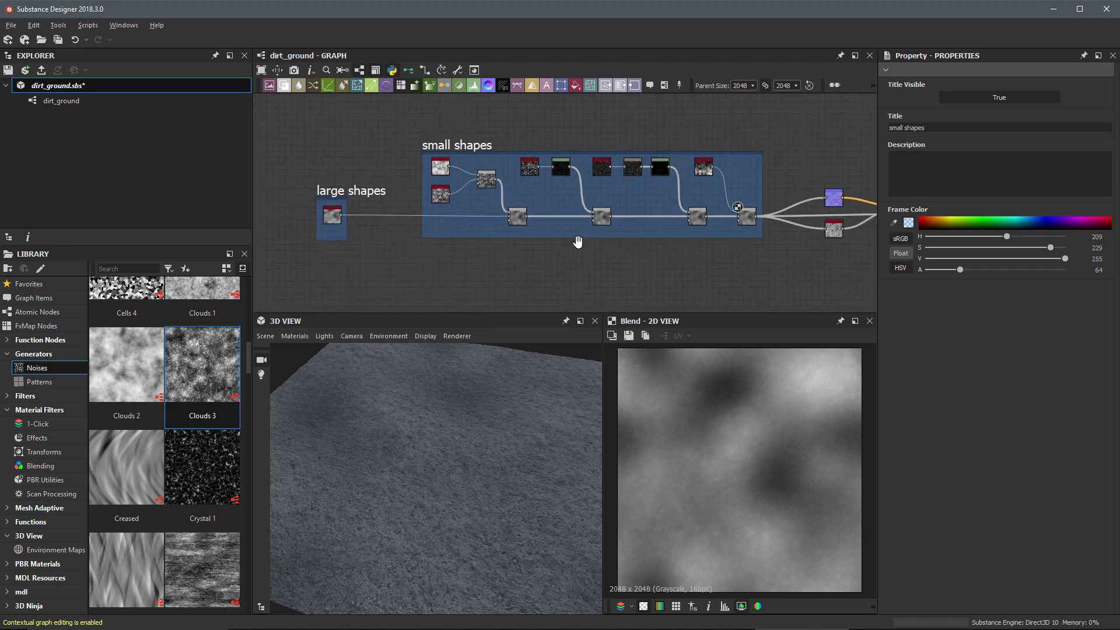
{"action": "middle_click_drag", "start_coordinate": [555, 271], "coordinate": [520, 233]}
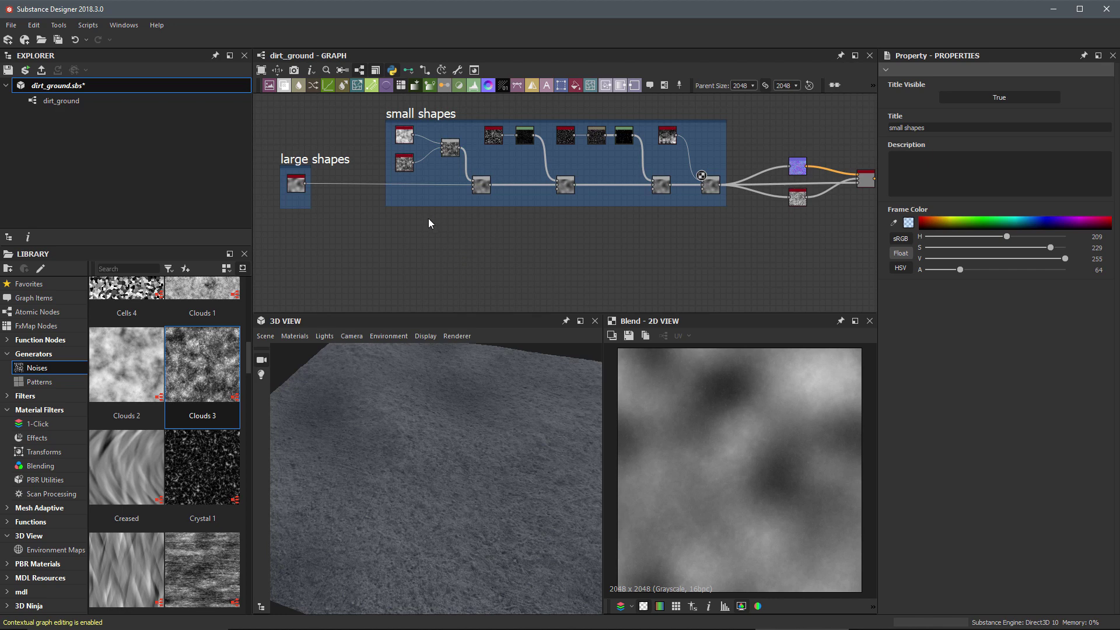
{"action": "scroll", "coordinate": [423, 208], "scroll_direction": "up", "scroll_amount": 2}
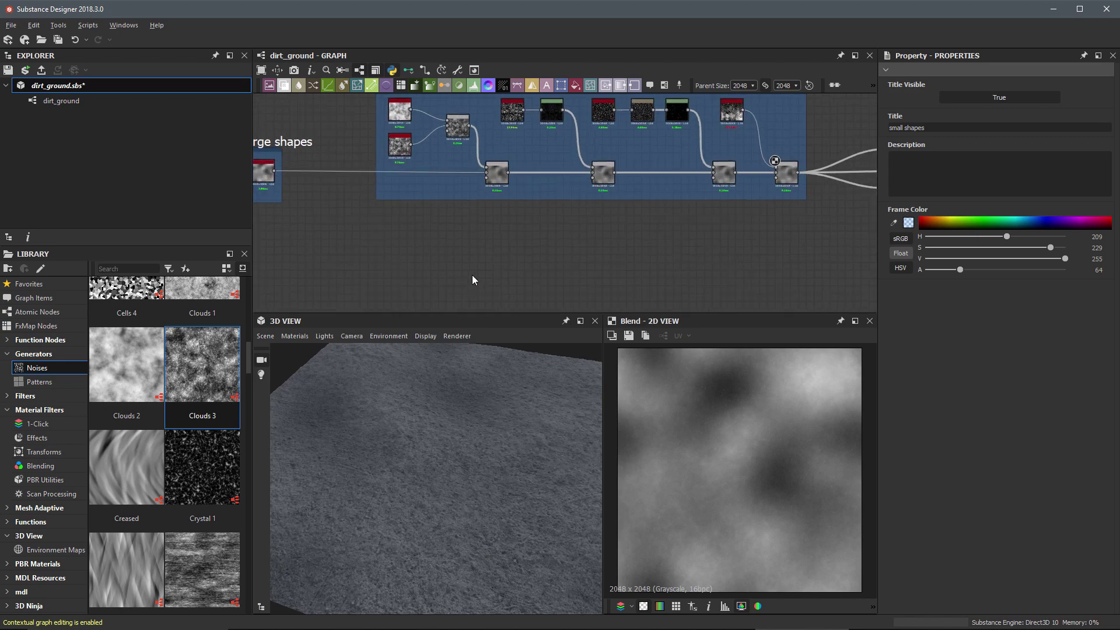
{"action": "key", "text": "space"}
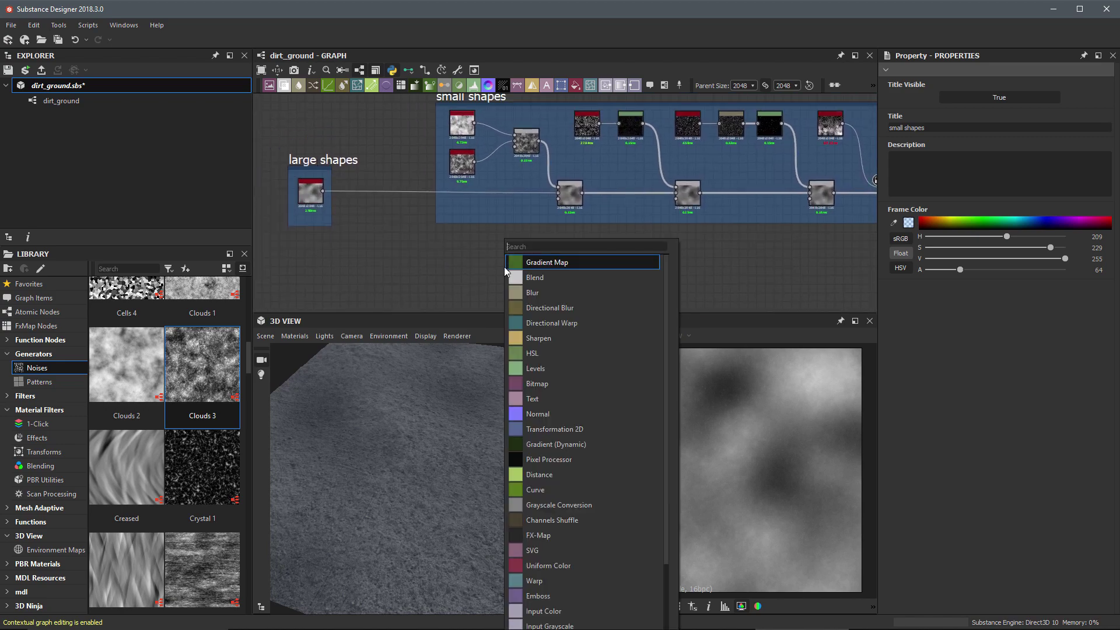
{"action": "type", "text": "shap"}
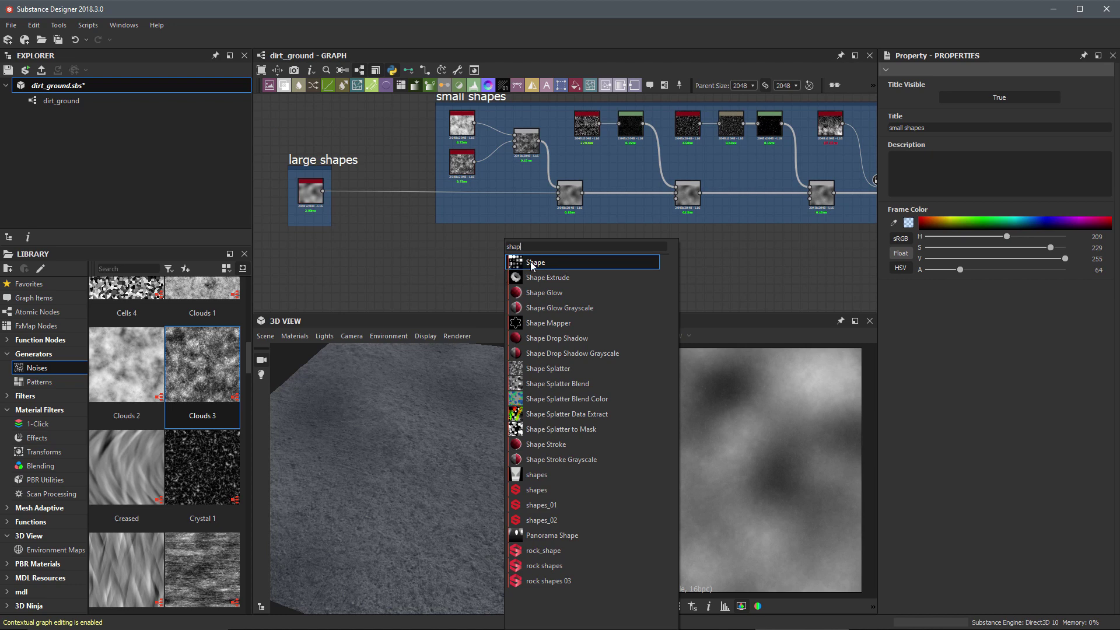
{"action": "left_click", "coordinate": [519, 263]}
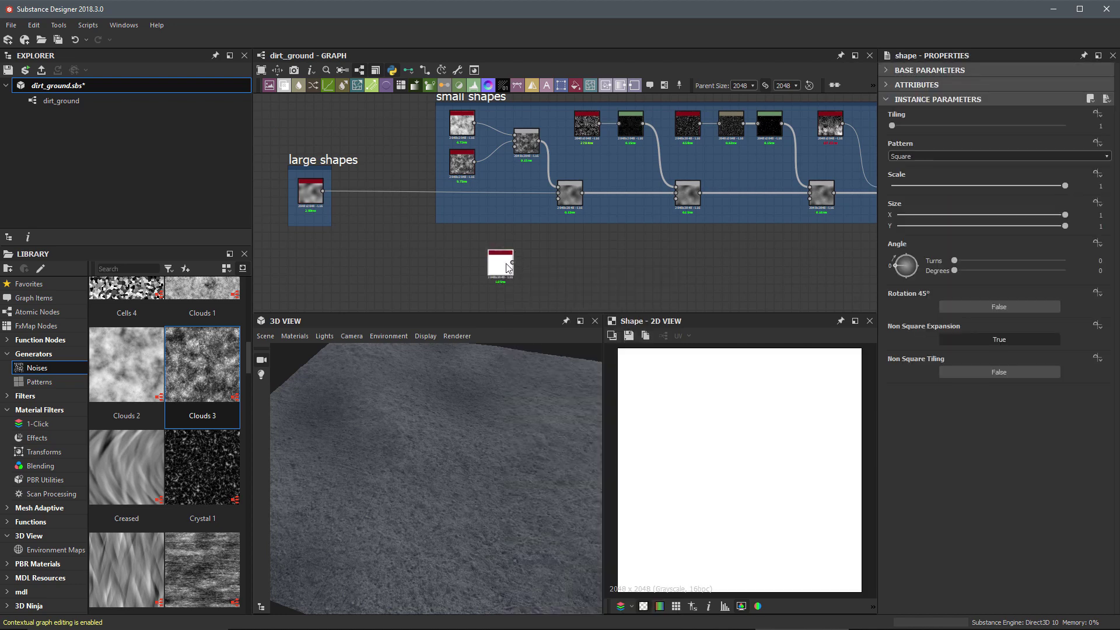
{"action": "scroll", "coordinate": [501, 259], "scroll_direction": "up", "scroll_amount": 2}
{"action": "middle_click_drag", "start_coordinate": [536, 261], "coordinate": [548, 220]}
{"action": "scroll", "coordinate": [549, 220], "scroll_direction": "up", "scroll_amount": 1}
{"action": "left_click_drag", "start_coordinate": [513, 227], "coordinate": [461, 235]}
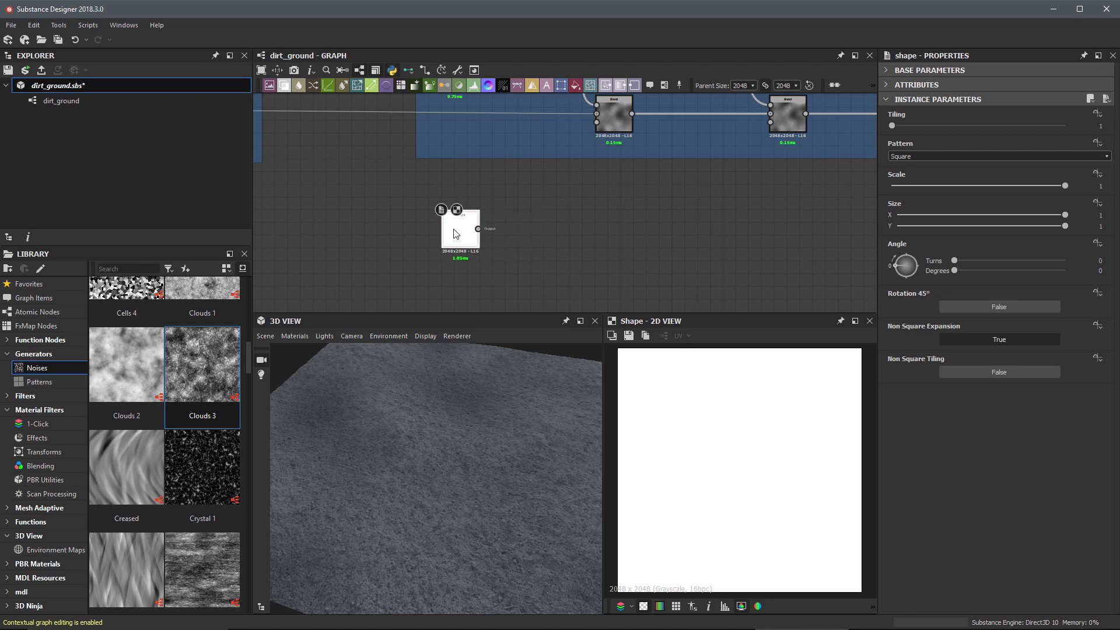
Step: Set the Shape node's pattern to Paraboloid and its tiling to 3
{"action": "left_click", "coordinate": [908, 156]}
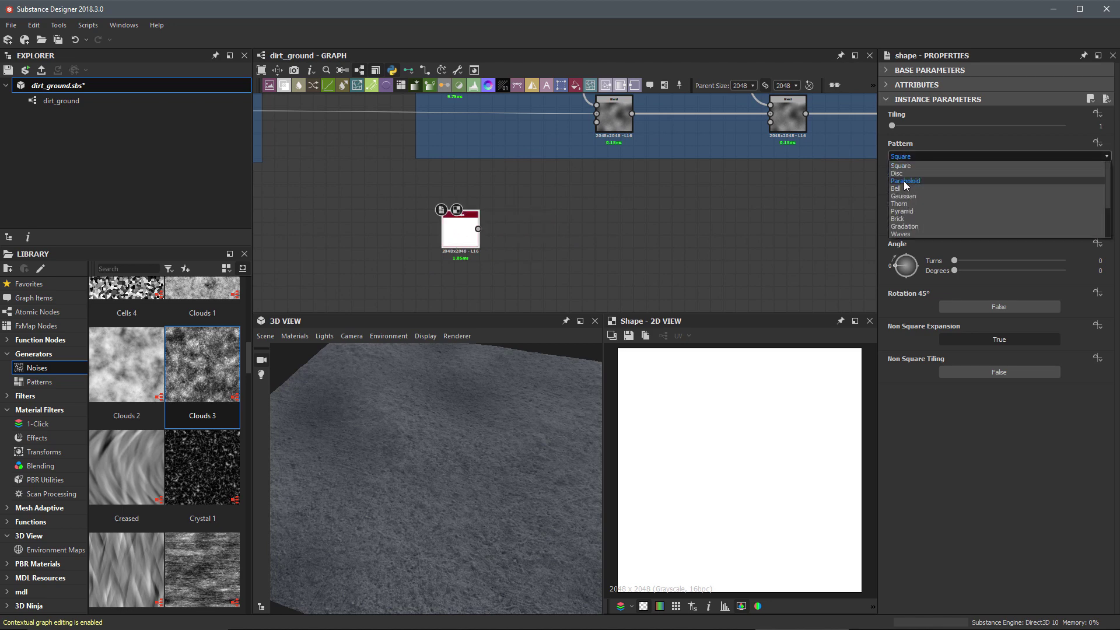
{"action": "left_click", "coordinate": [902, 181]}
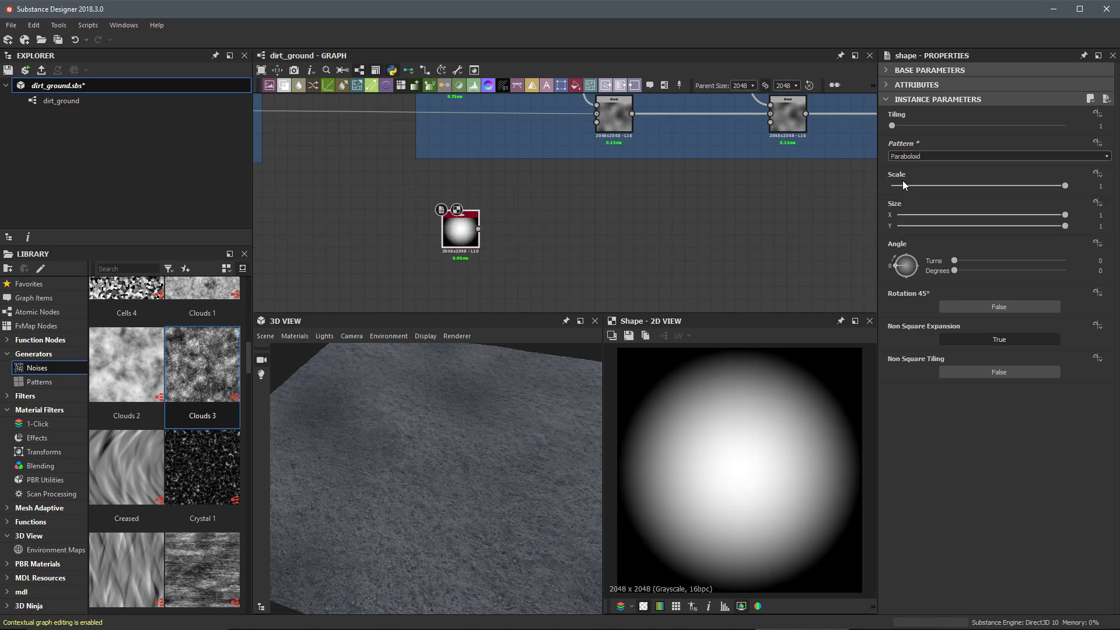
{"action": "left_click_drag", "start_coordinate": [892, 126], "coordinate": [915, 126]}
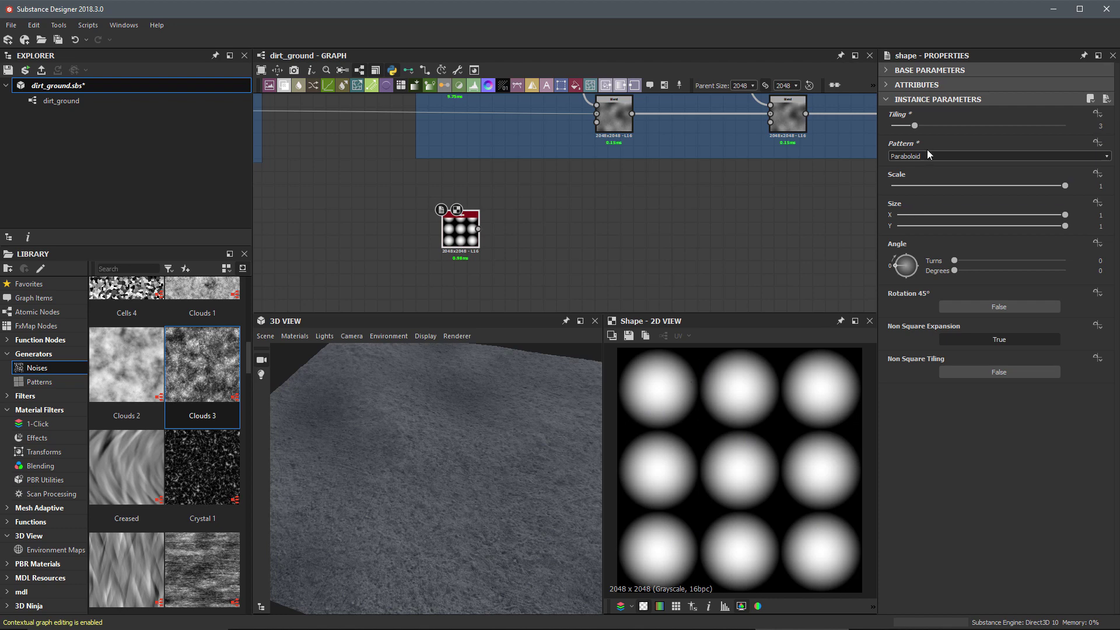
Step: Add a Warp node beside the Shape node and connect the Shape output to the Warp's main input
{"action": "middle_click_drag", "start_coordinate": [535, 247], "coordinate": [561, 243]}
{"action": "scroll", "coordinate": [562, 240], "scroll_direction": "up", "scroll_amount": 1}
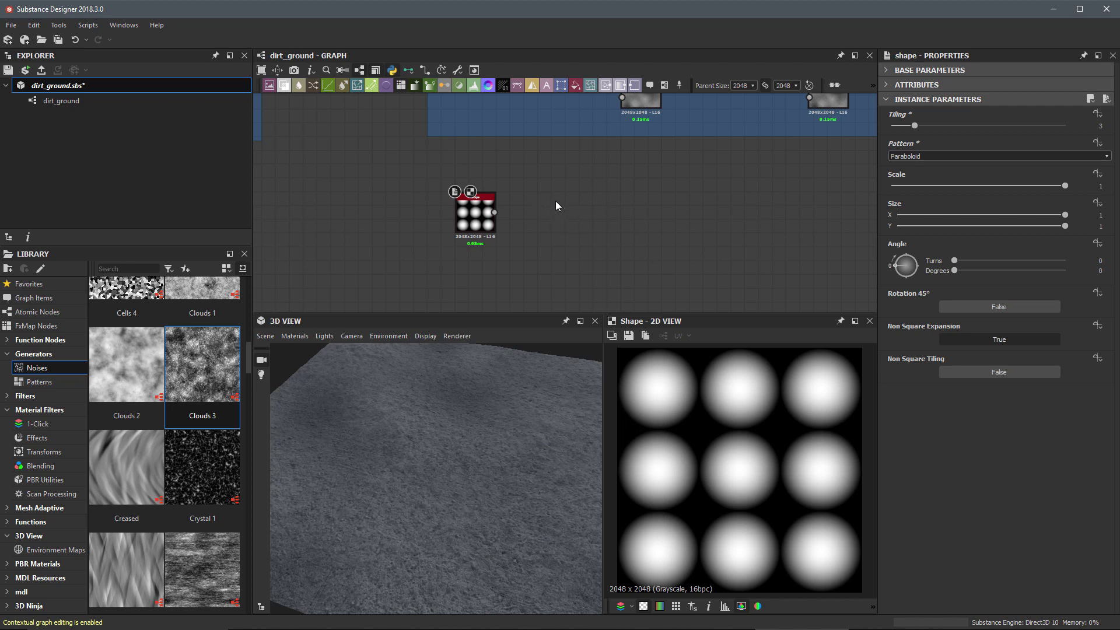
{"action": "key", "text": "space"}
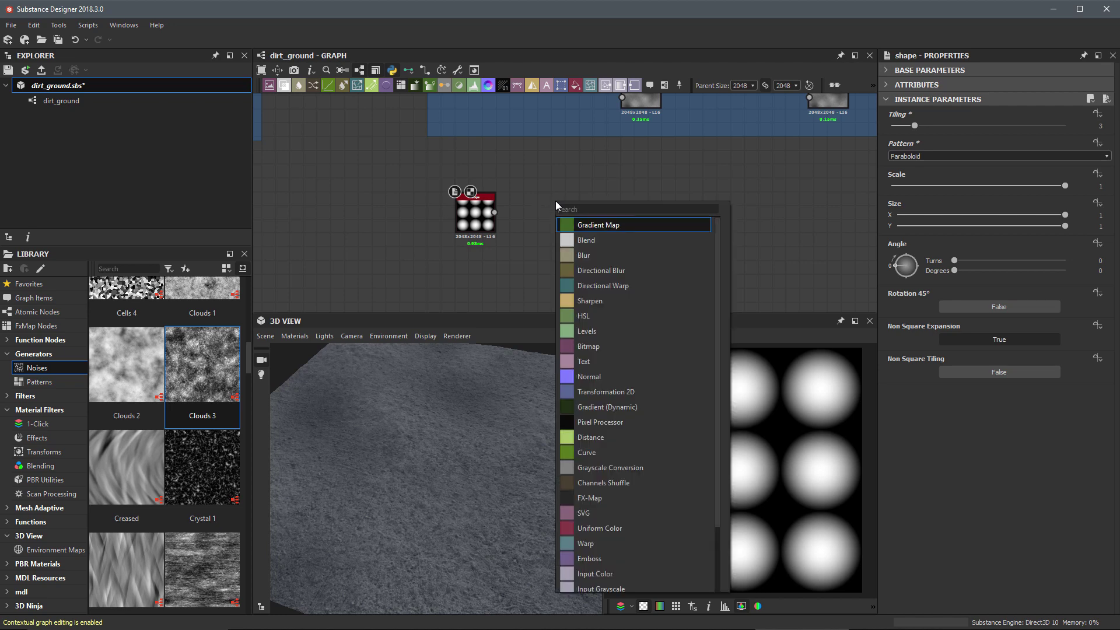
{"action": "left_click", "coordinate": [607, 543]}
{"action": "scroll", "coordinate": [537, 228], "scroll_direction": "up", "scroll_amount": 5}
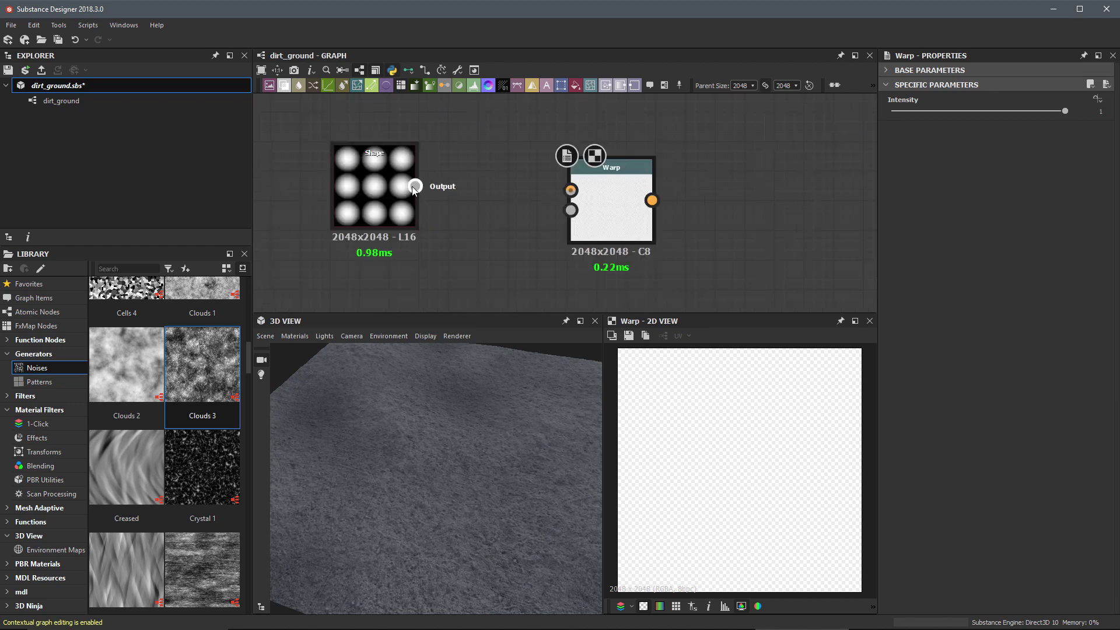
{"action": "left_click_drag", "start_coordinate": [415, 186], "coordinate": [578, 201]}
{"action": "middle_click_drag", "start_coordinate": [471, 276], "coordinate": [490, 249]}
{"action": "left_click_drag", "start_coordinate": [620, 185], "coordinate": [620, 216]}
{"action": "middle_click_drag", "start_coordinate": [586, 217], "coordinate": [599, 180]}
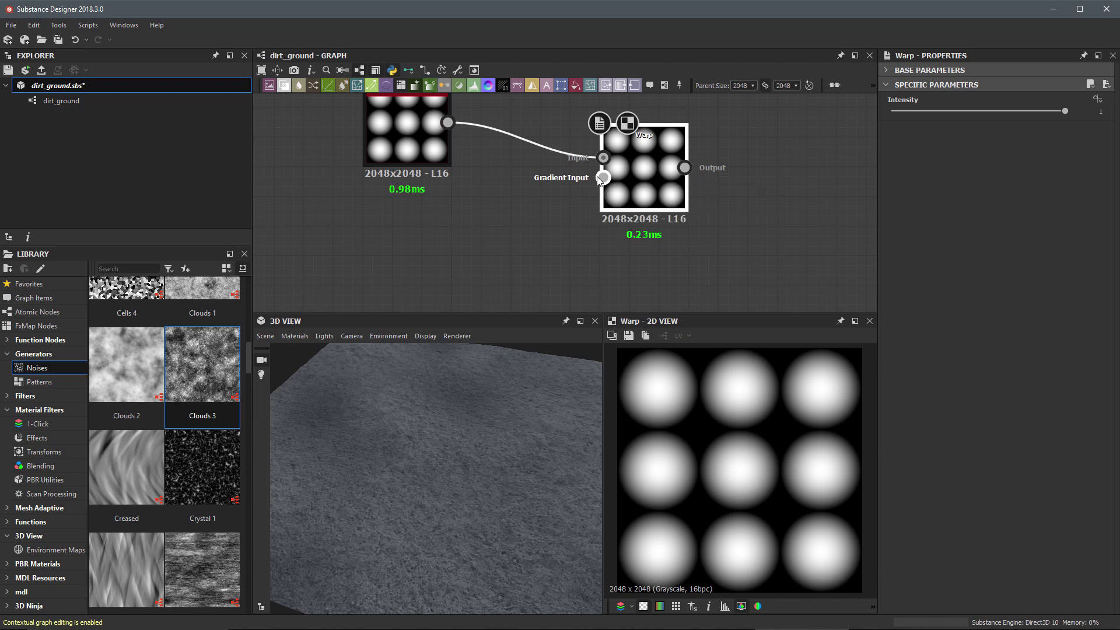
Step: Add a Perlin Noise node below the Shape node and set its scale to 7
{"action": "middle_click_drag", "start_coordinate": [534, 209], "coordinate": [561, 209]}
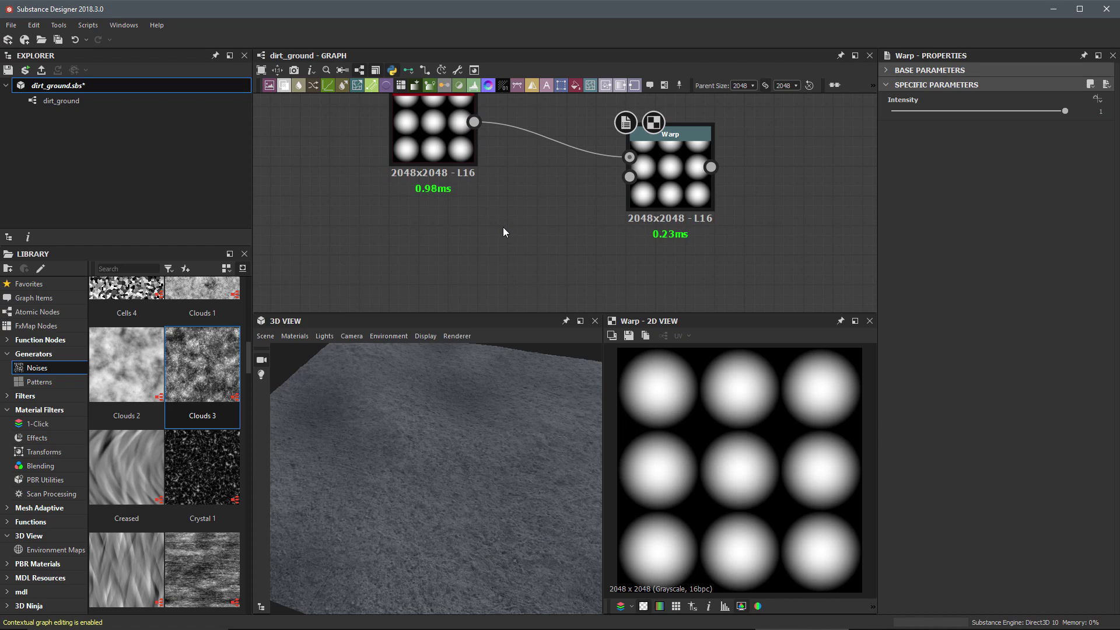
{"action": "left_click_drag", "start_coordinate": [251, 357], "coordinate": [255, 409]}
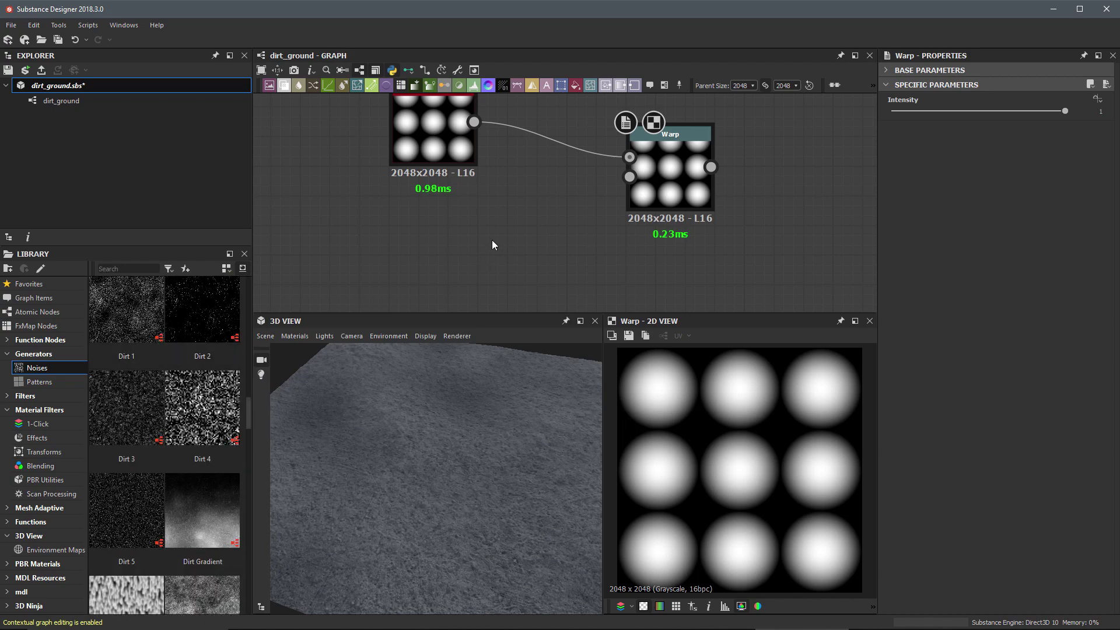
{"action": "key", "text": "space"}
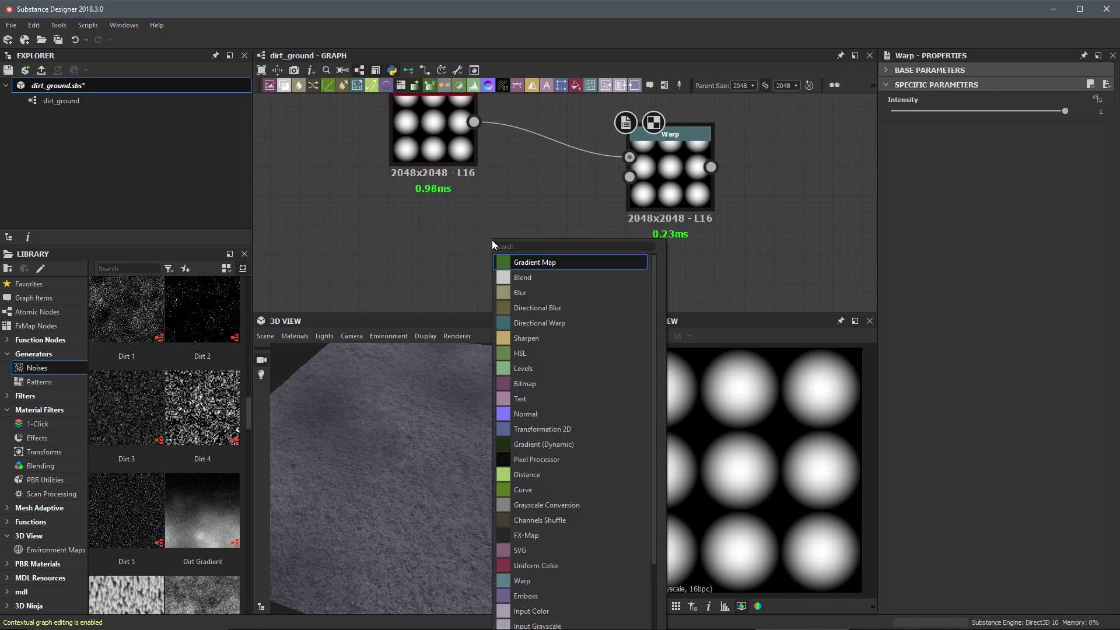
{"action": "type", "text": "perl"}
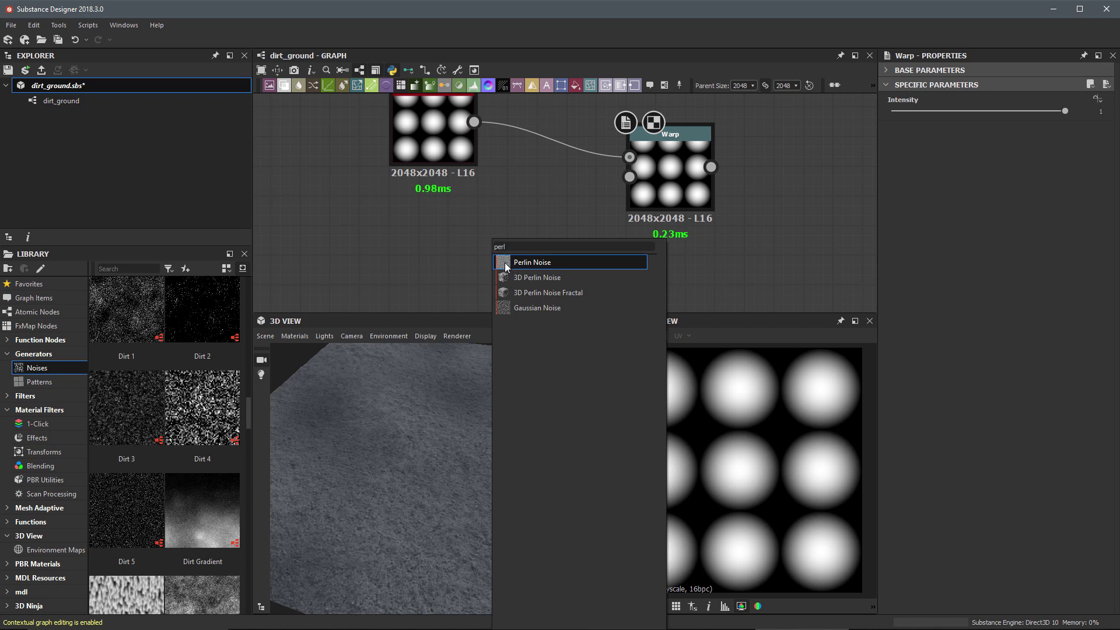
{"action": "left_click", "coordinate": [505, 264]}
{"action": "left_click_drag", "start_coordinate": [505, 263], "coordinate": [459, 281]}
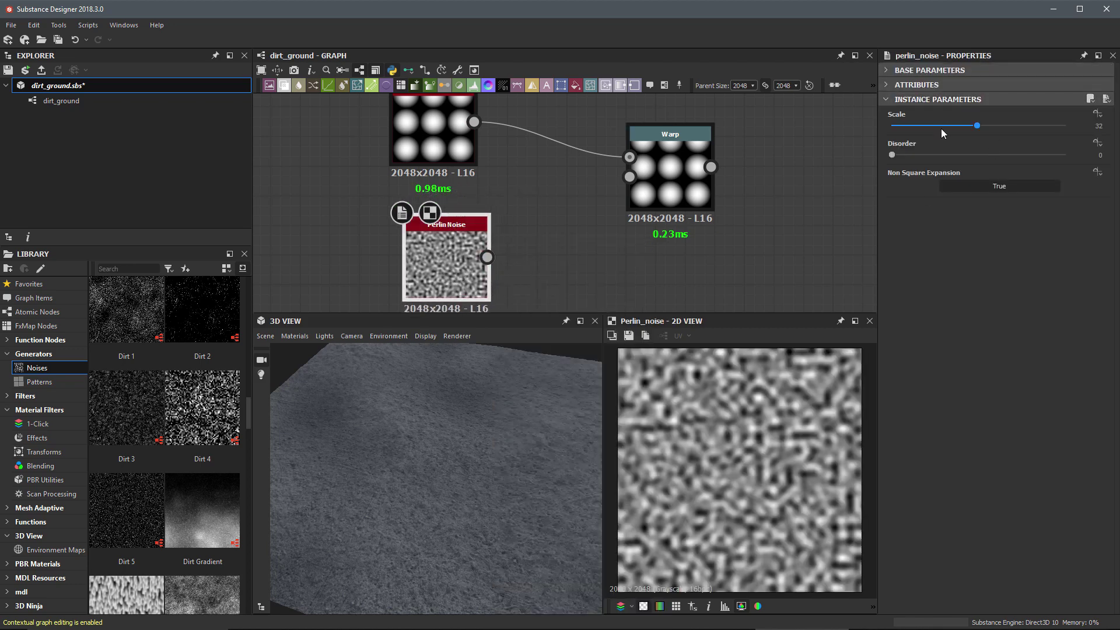
{"action": "left_click", "coordinate": [910, 125]}
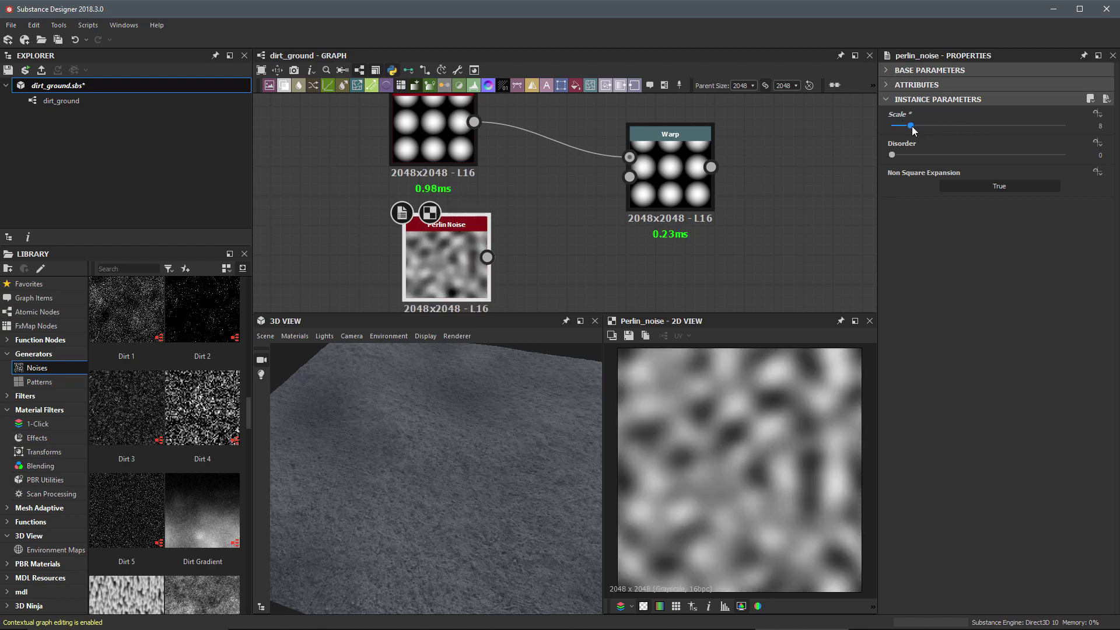
{"action": "left_click_drag", "start_coordinate": [911, 127], "coordinate": [908, 127]}
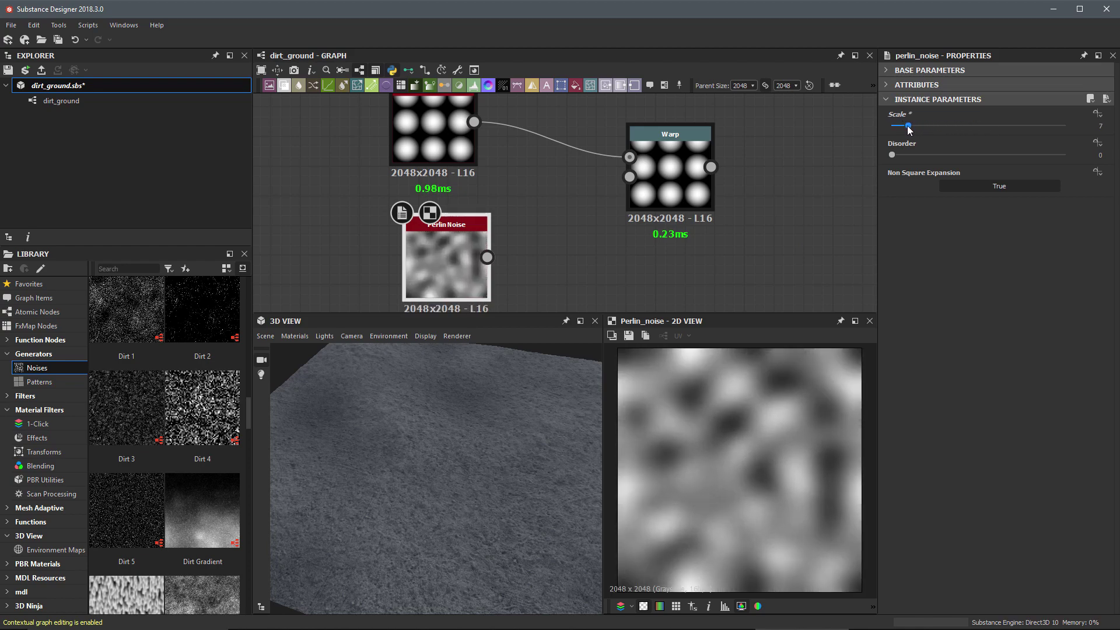
Step: Connect the Perlin Noise output to the Warp's Gradient Input and show the Warp node in the 2D view
{"action": "left_click_drag", "start_coordinate": [453, 246], "coordinate": [439, 257]}
{"action": "middle_click_drag", "start_coordinate": [535, 253], "coordinate": [463, 256]}
{"action": "left_click_drag", "start_coordinate": [436, 261], "coordinate": [584, 177]}
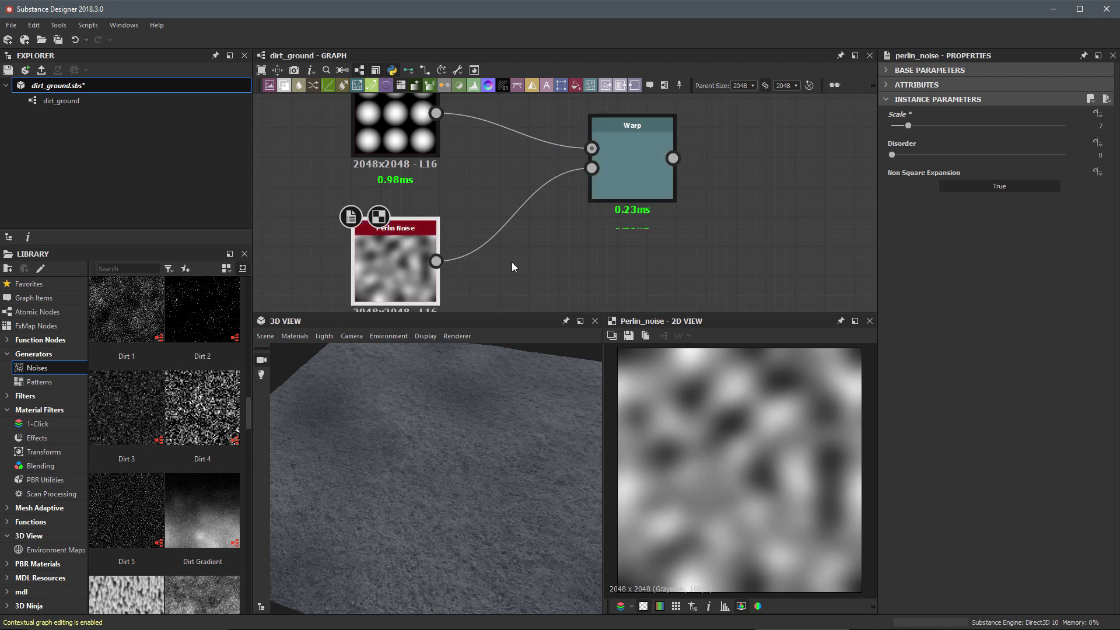
{"action": "double_click", "coordinate": [644, 161]}
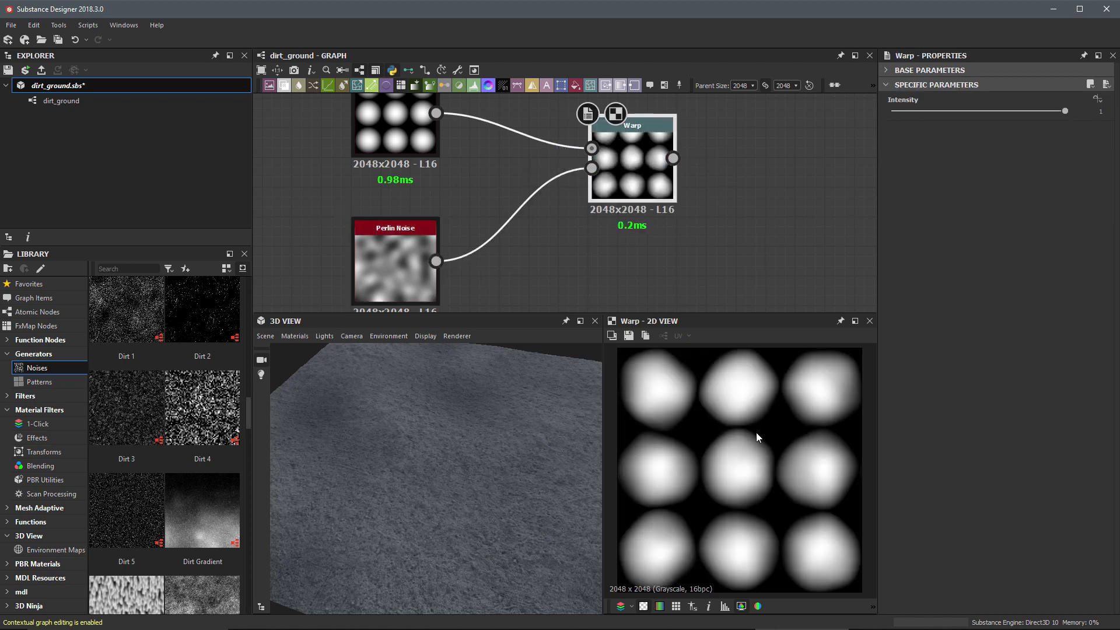
Step: Compare the Warp result at intensity 0 and 1, and check the Perlin Noise settings
{"action": "left_click_drag", "start_coordinate": [1065, 111], "coordinate": [891, 111]}
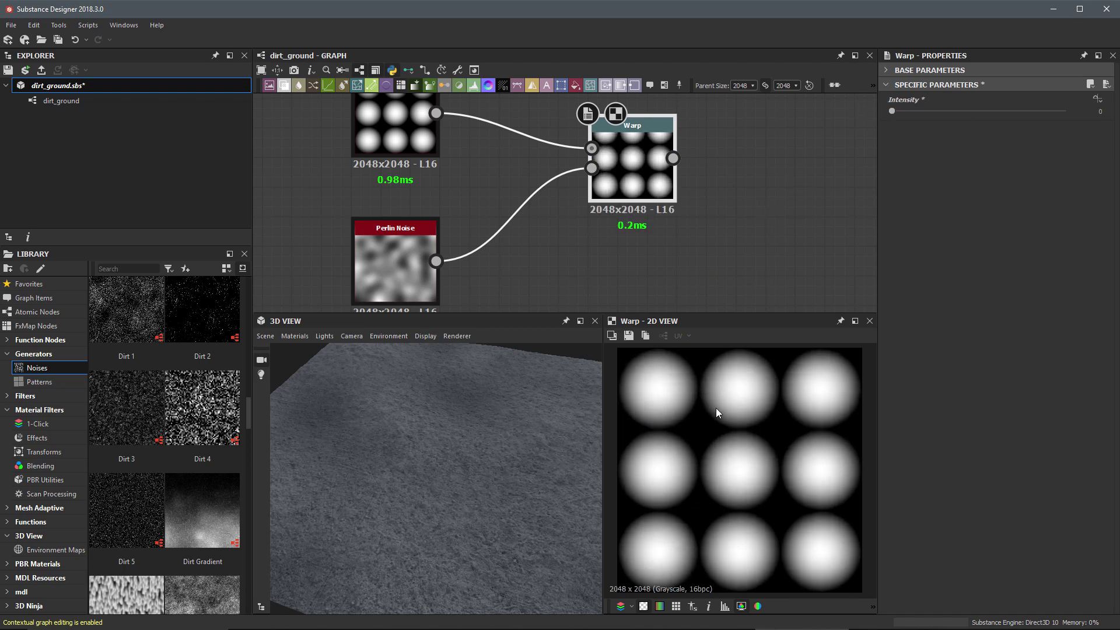
{"action": "left_click_drag", "start_coordinate": [898, 110], "coordinate": [1084, 114]}
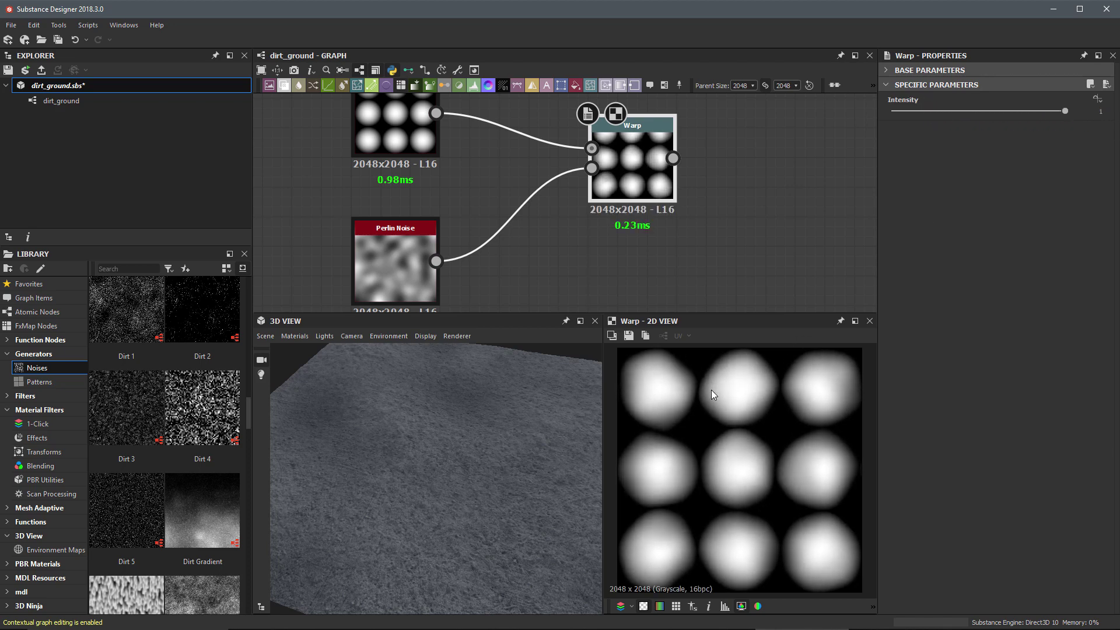
{"action": "left_click", "coordinate": [393, 244]}
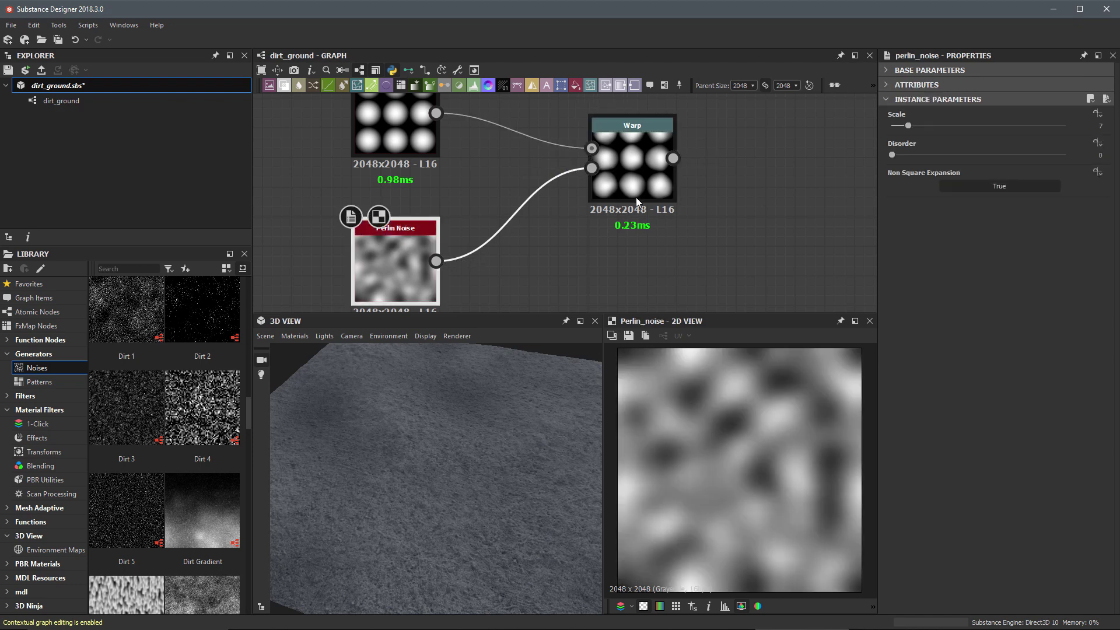
Step: Set the Warp node's intensity to 2
{"action": "left_click", "coordinate": [632, 169]}
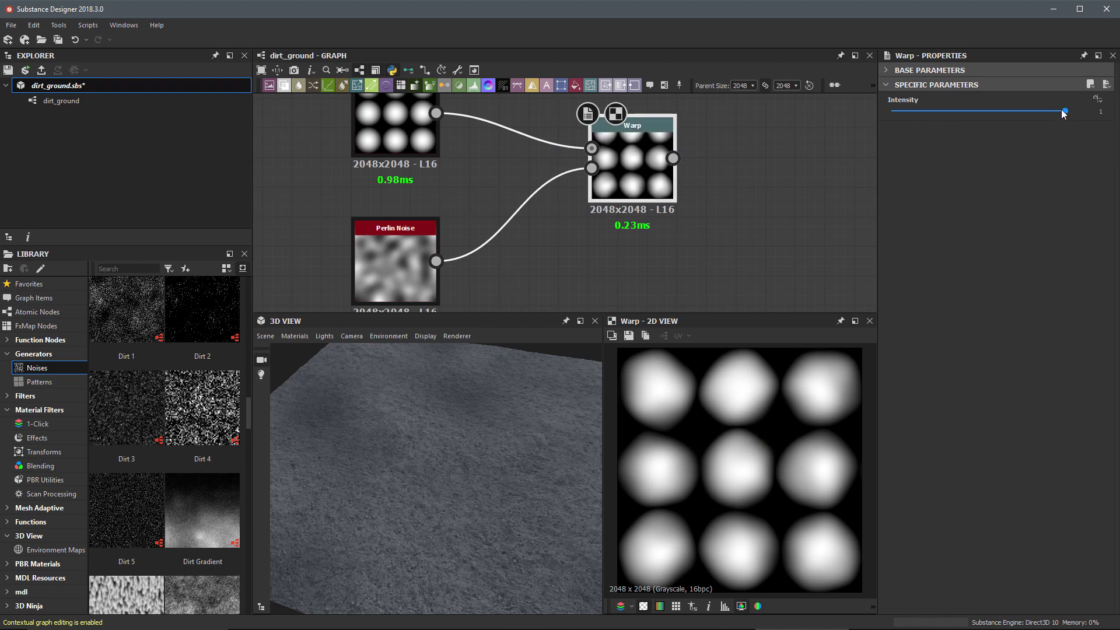
{"action": "left_click_drag", "start_coordinate": [1059, 110], "coordinate": [1086, 128]}
{"action": "double_click", "coordinate": [1092, 111]}
{"action": "type", "text": "2"}
{"action": "key", "text": "Return"}
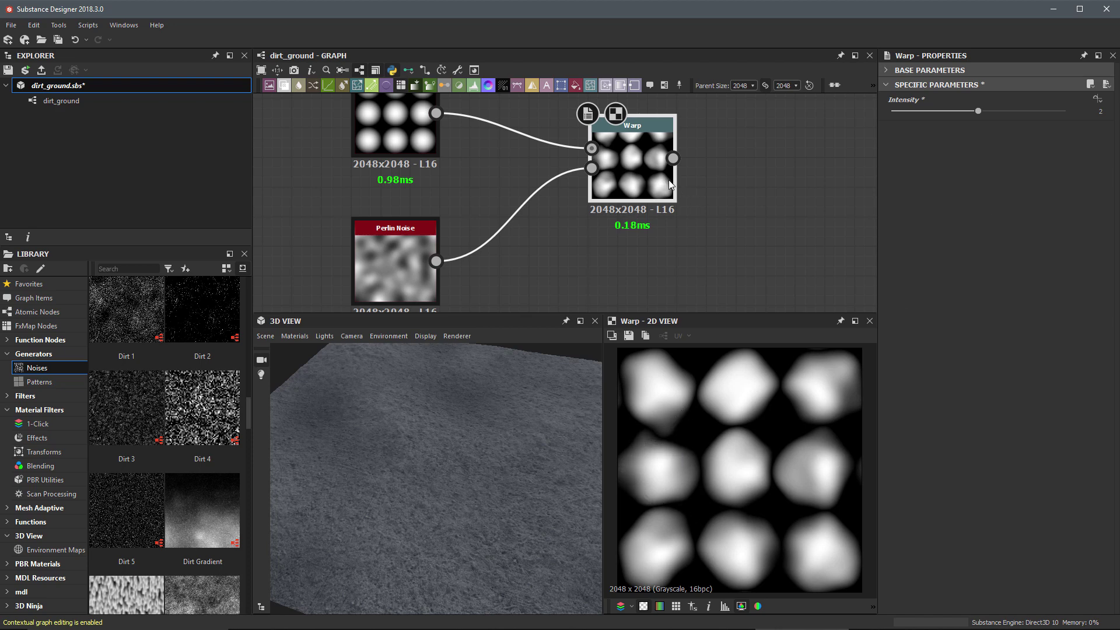
Step: Add a Levels node connected to the Warp node's output
{"action": "key", "text": "f"}
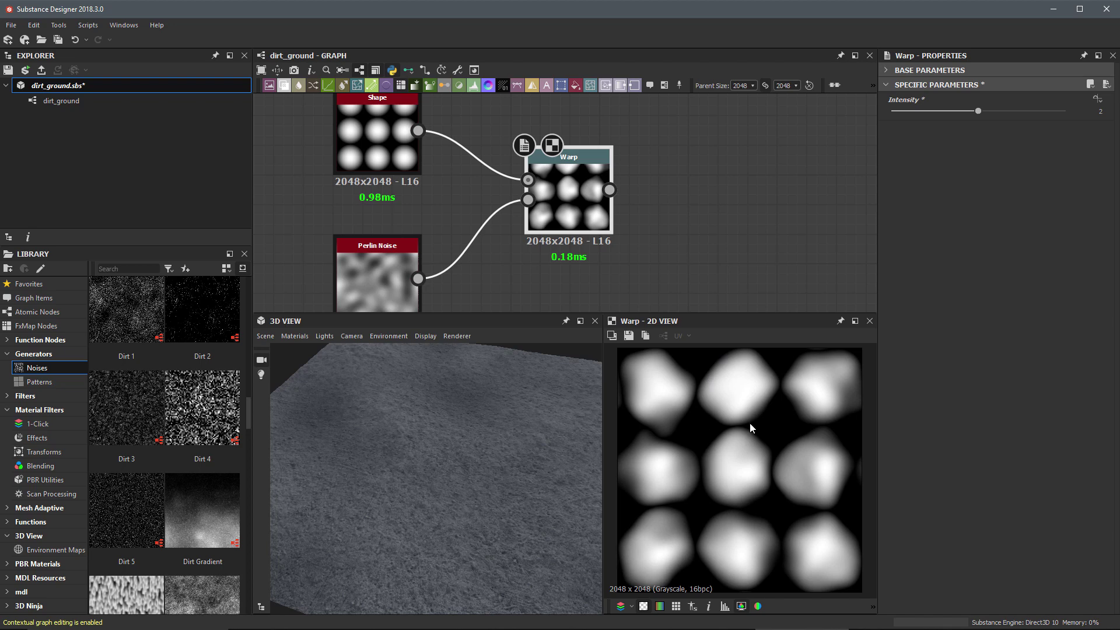
{"action": "left_click", "coordinate": [653, 208]}
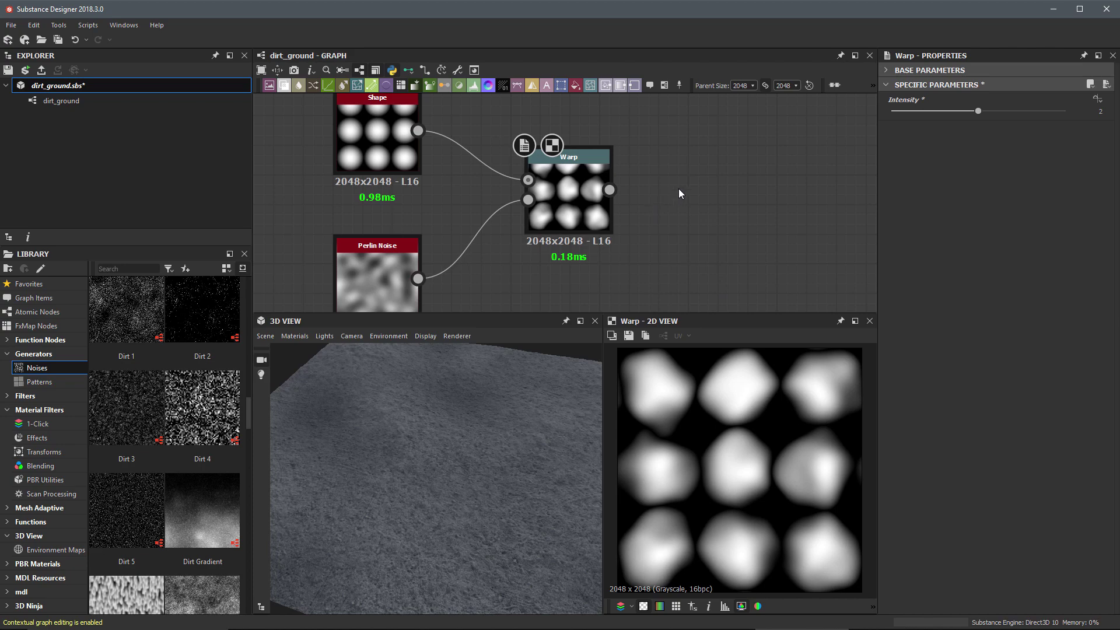
{"action": "key", "text": "space"}
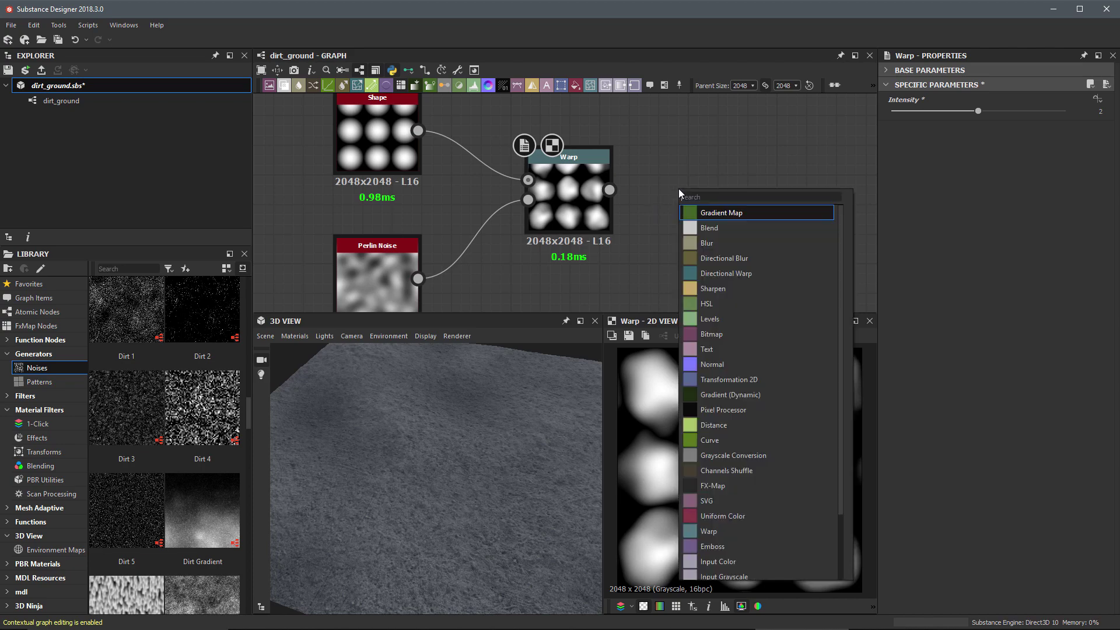
{"action": "left_click", "coordinate": [701, 319]}
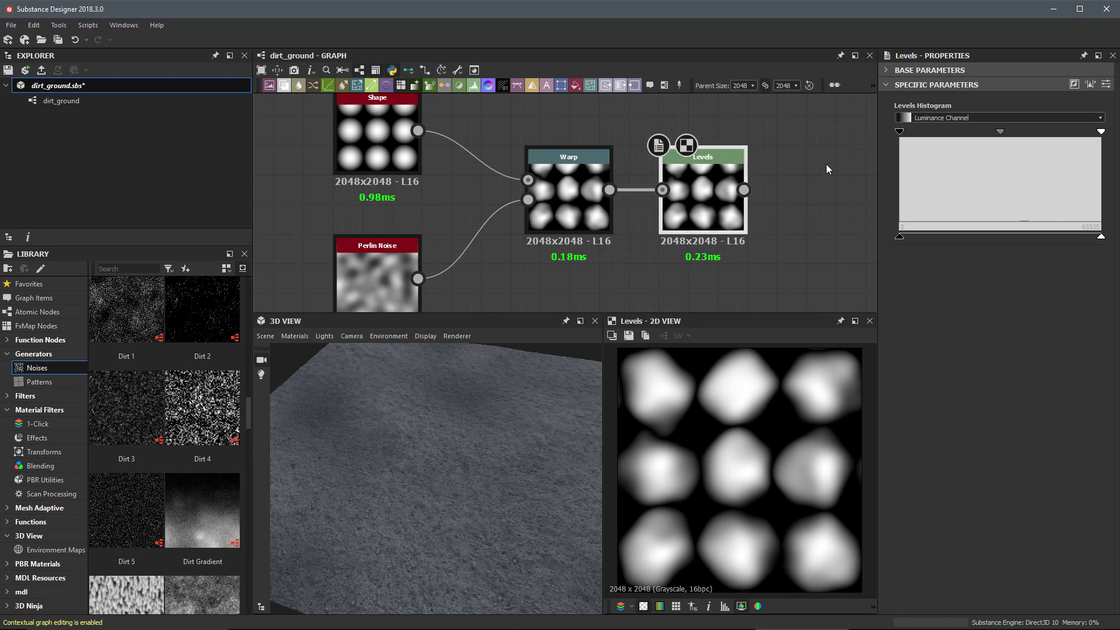
Step: Raise the Levels node's black input point to about the histogram's midpoint and compare the result with the Shape and Warp nodes
{"action": "left_click_drag", "start_coordinate": [896, 133], "coordinate": [929, 135]}
{"action": "left_click_drag", "start_coordinate": [967, 144], "coordinate": [1001, 149]}
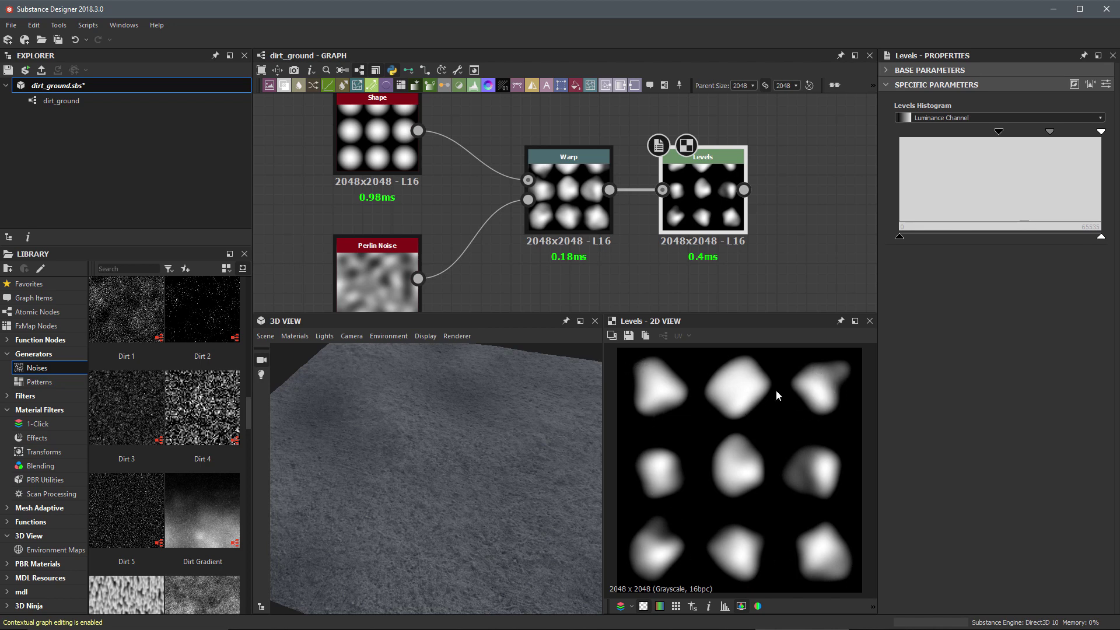
{"action": "left_click", "coordinate": [378, 129]}
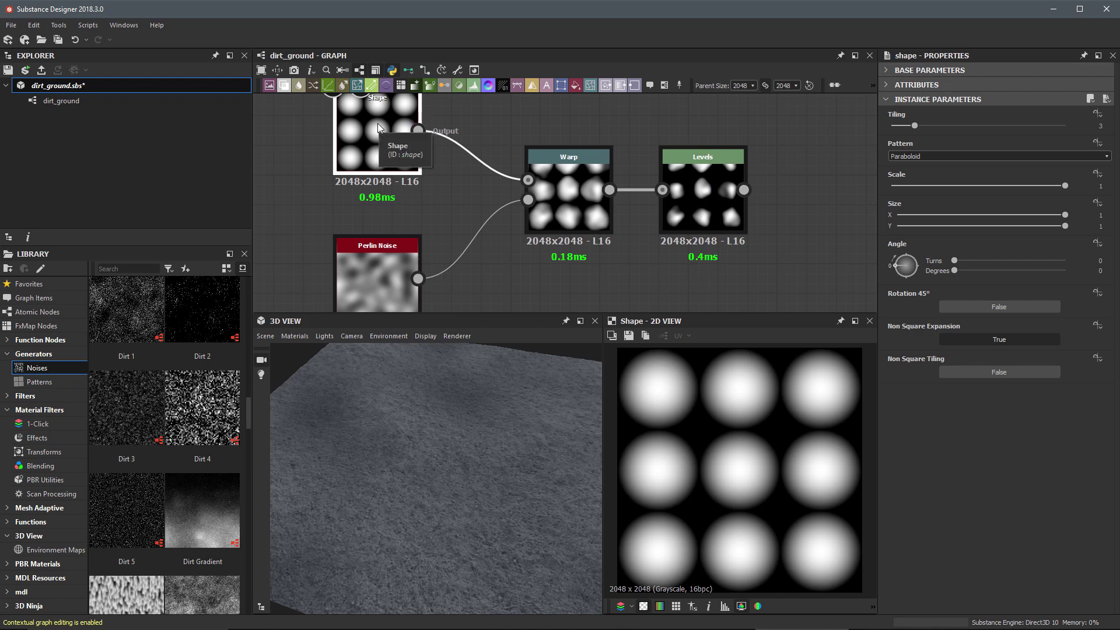
{"action": "left_click", "coordinate": [559, 197]}
{"action": "left_click", "coordinate": [709, 205]}
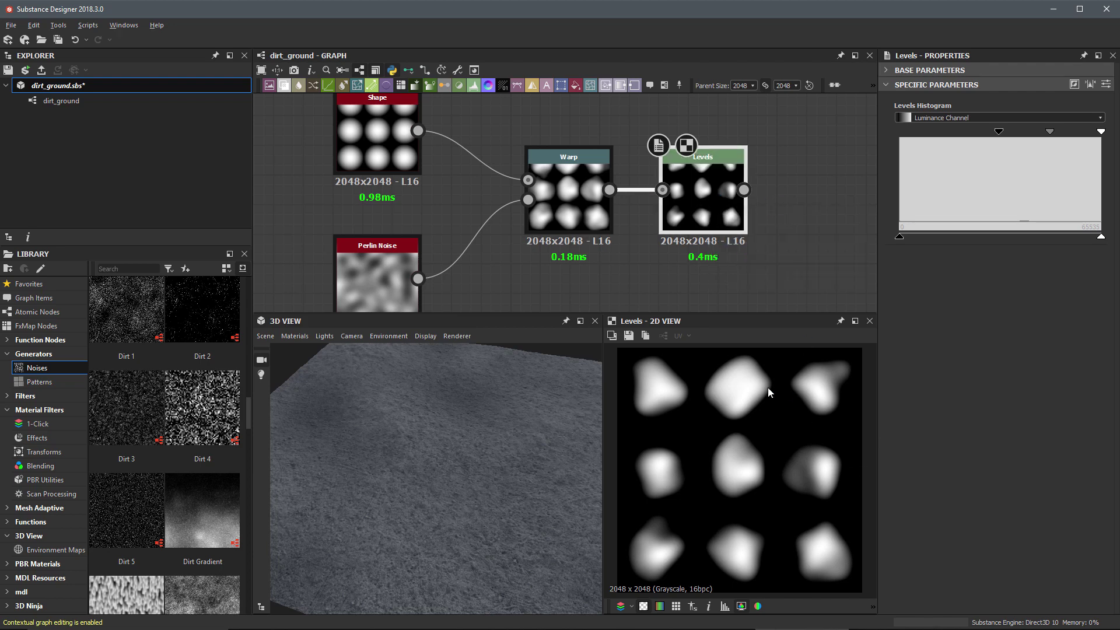
{"action": "scroll", "coordinate": [769, 387], "scroll_direction": "up", "scroll_amount": 2}
{"action": "middle_click_drag", "start_coordinate": [795, 370], "coordinate": [670, 422]}
{"action": "scroll", "coordinate": [732, 430], "scroll_direction": "up", "scroll_amount": 2}
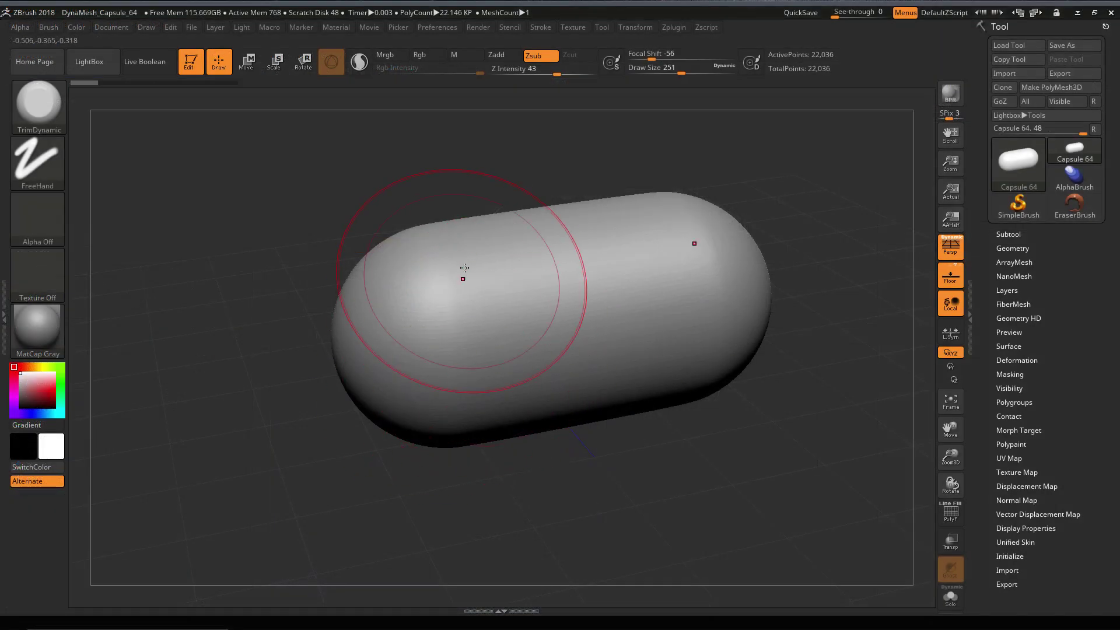
Step: In ZBrush, flatten the capsule's rounded surfaces into rock-like facets with the TrimDynamic brush
{"action": "mouse_move", "coordinate": [462, 278]}
{"action": "left_mouse_down"}
{"action": "mouse_move", "coordinate": [443, 248]}
{"action": "mouse_move", "coordinate": [373, 327]}
{"action": "mouse_move", "coordinate": [380, 286]}
{"action": "mouse_move", "coordinate": [455, 245]}
{"action": "mouse_move", "coordinate": [362, 303]}
{"action": "mouse_move", "coordinate": [408, 245]}
{"action": "mouse_move", "coordinate": [376, 295]}
{"action": "mouse_move", "coordinate": [356, 373]}
{"action": "left_mouse_up"}
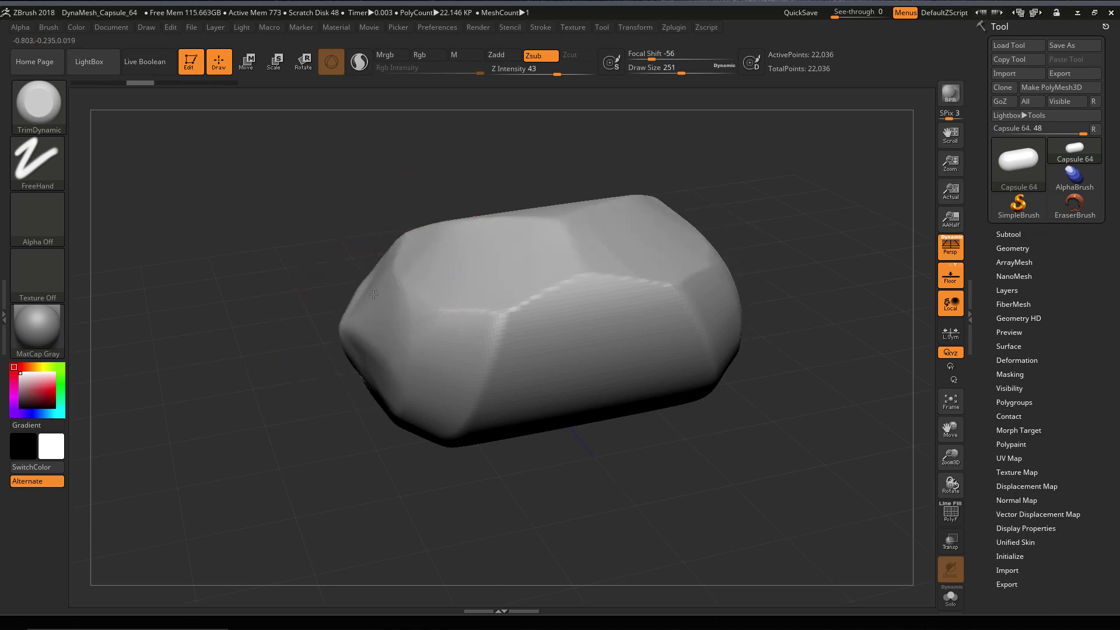
{"action": "left_click_drag", "start_coordinate": [362, 245], "coordinate": [408, 350]}
{"action": "left_click_drag", "start_coordinate": [350, 291], "coordinate": [374, 385]}
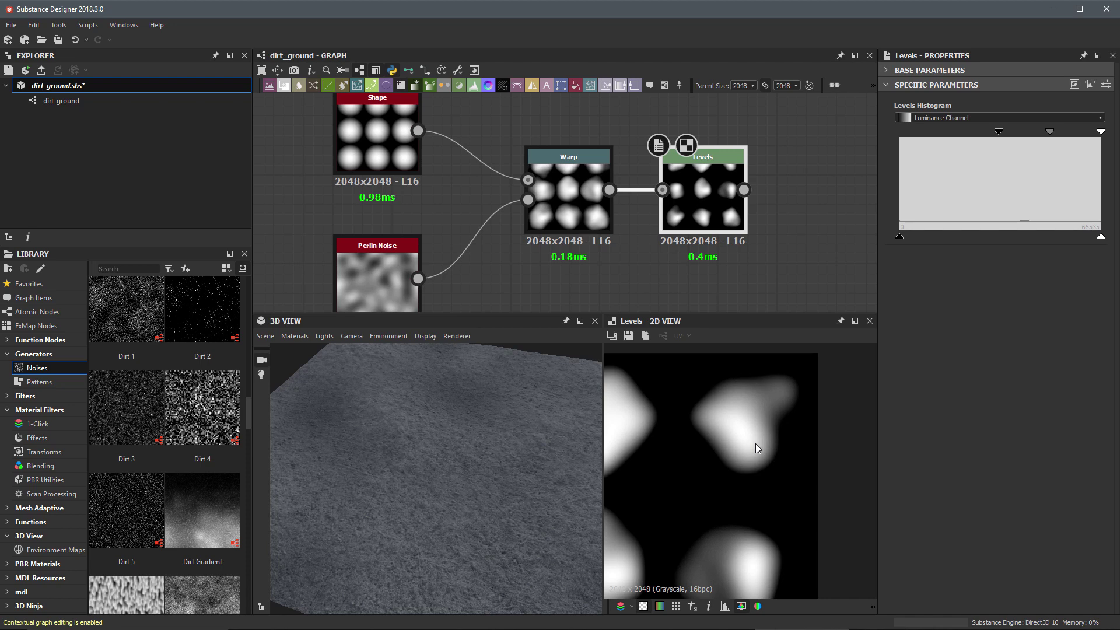
Step: In Substance Designer, add a Slope Blur Grayscale node and place it beyond the Levels node
{"action": "scroll", "coordinate": [692, 193], "scroll_direction": "down", "scroll_amount": 3}
{"action": "middle_click_drag", "start_coordinate": [692, 193], "coordinate": [648, 189]}
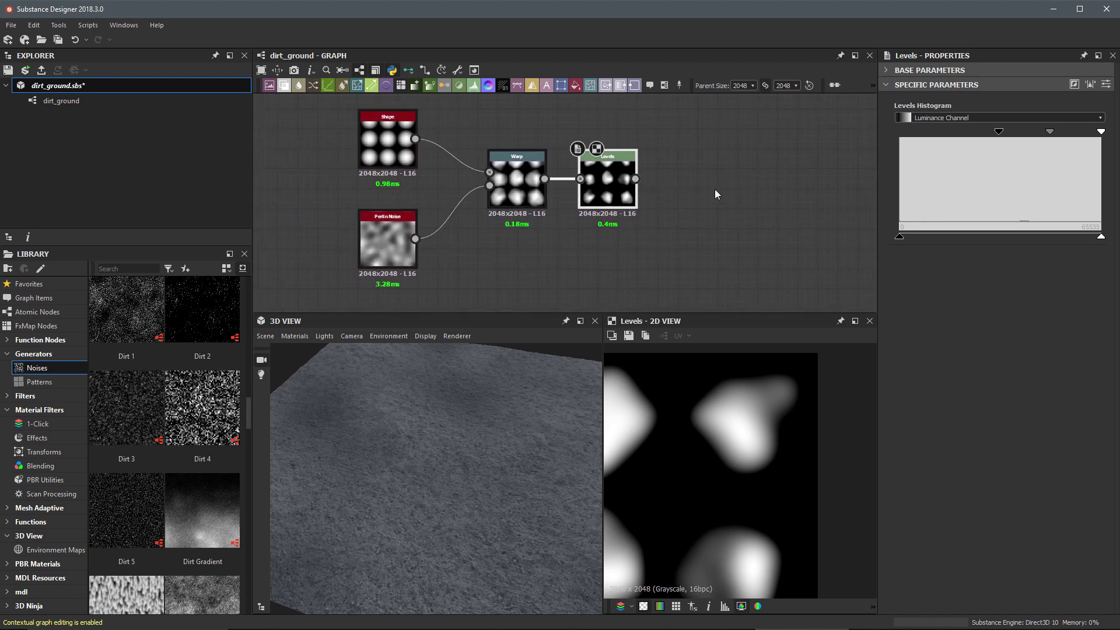
{"action": "key", "text": "space"}
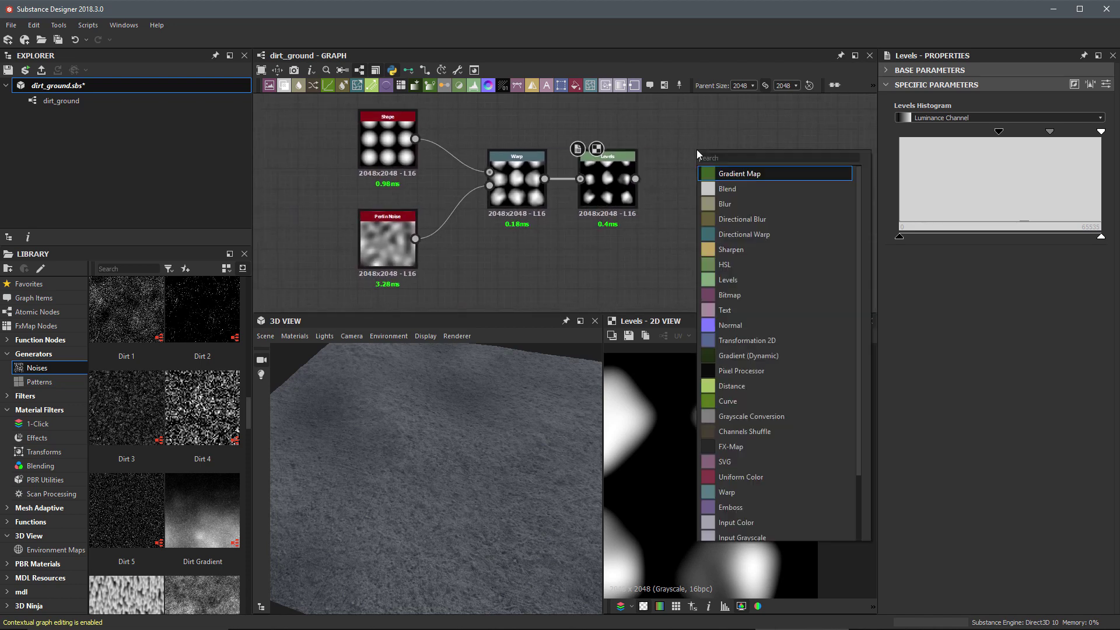
{"action": "type", "text": "slop"}
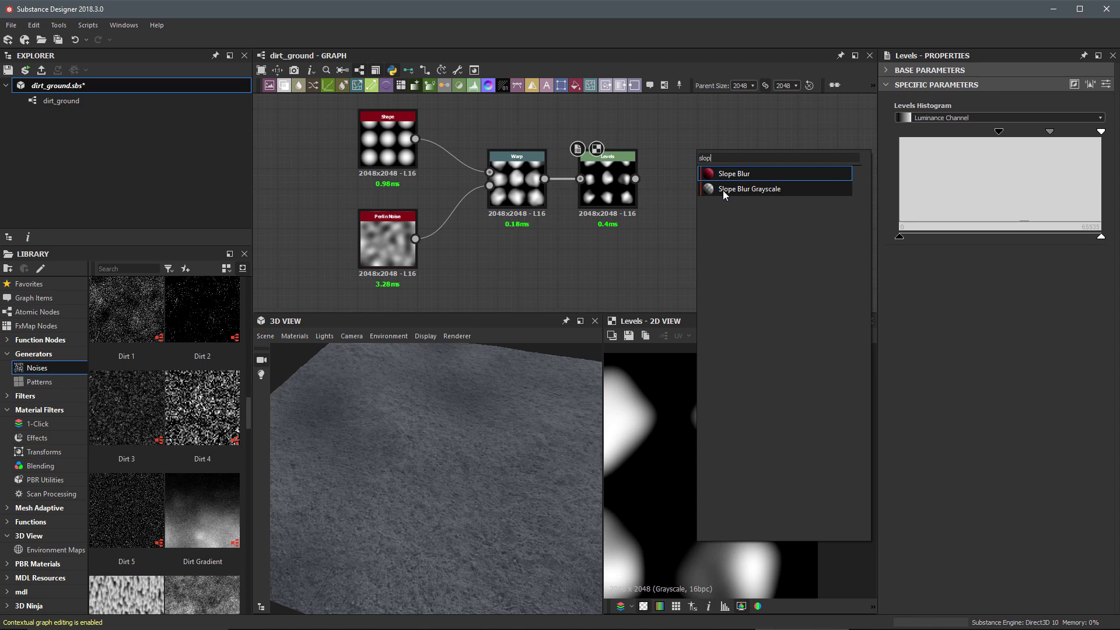
{"action": "left_click", "coordinate": [746, 190]}
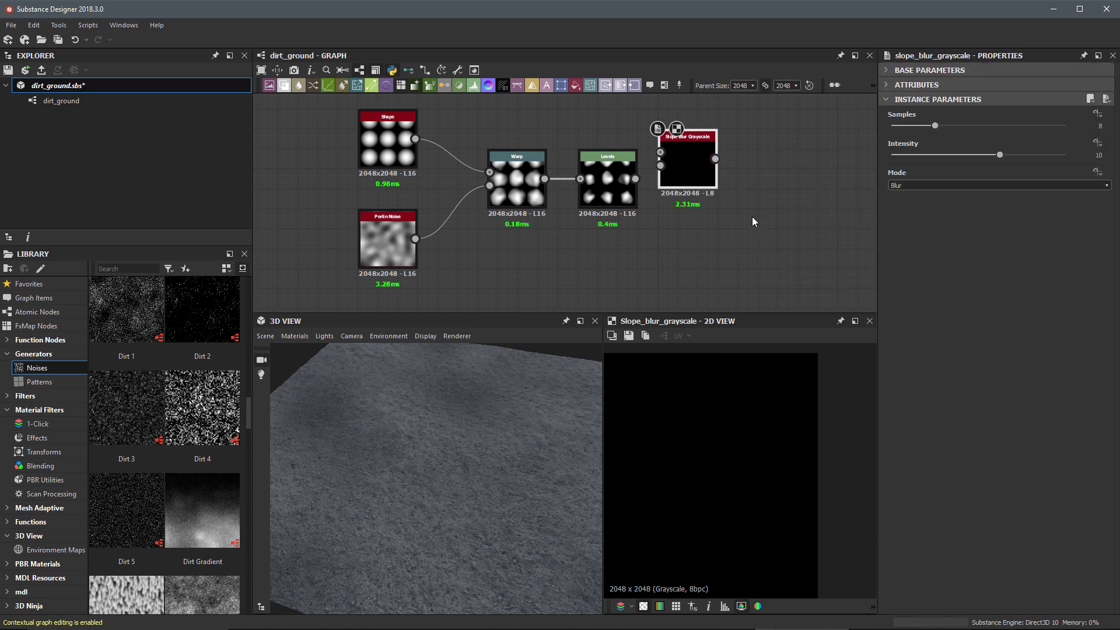
{"action": "left_click_drag", "start_coordinate": [691, 160], "coordinate": [731, 165]}
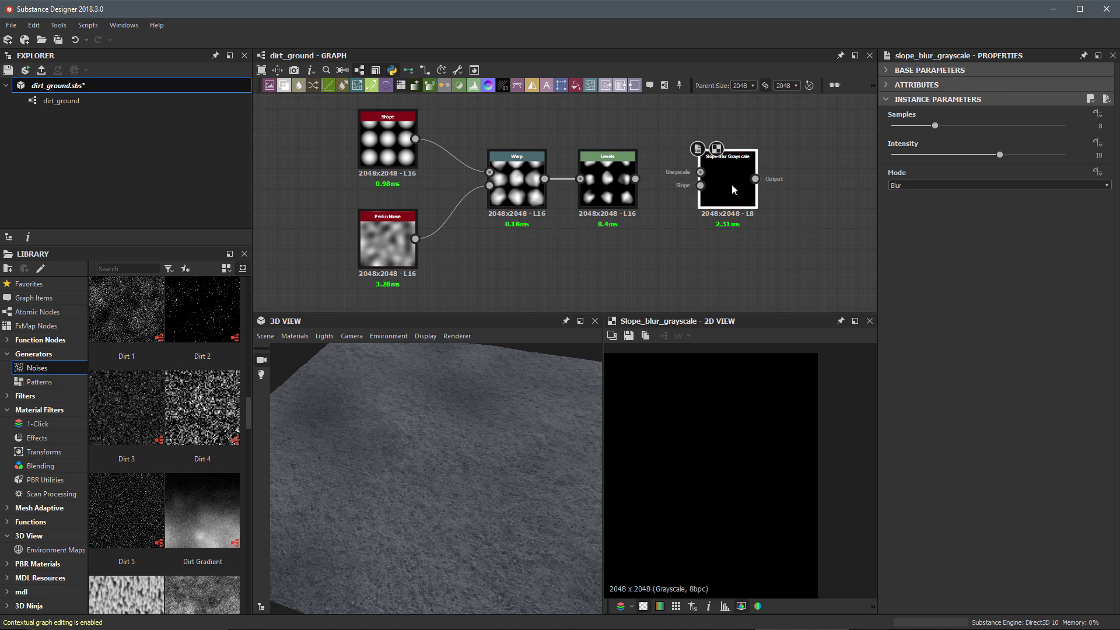
Step: Reposition the Slope Blur Grayscale node and connect the Perlin Noise output to its Slope input
{"action": "scroll", "coordinate": [688, 193], "scroll_direction": "up", "scroll_amount": 3}
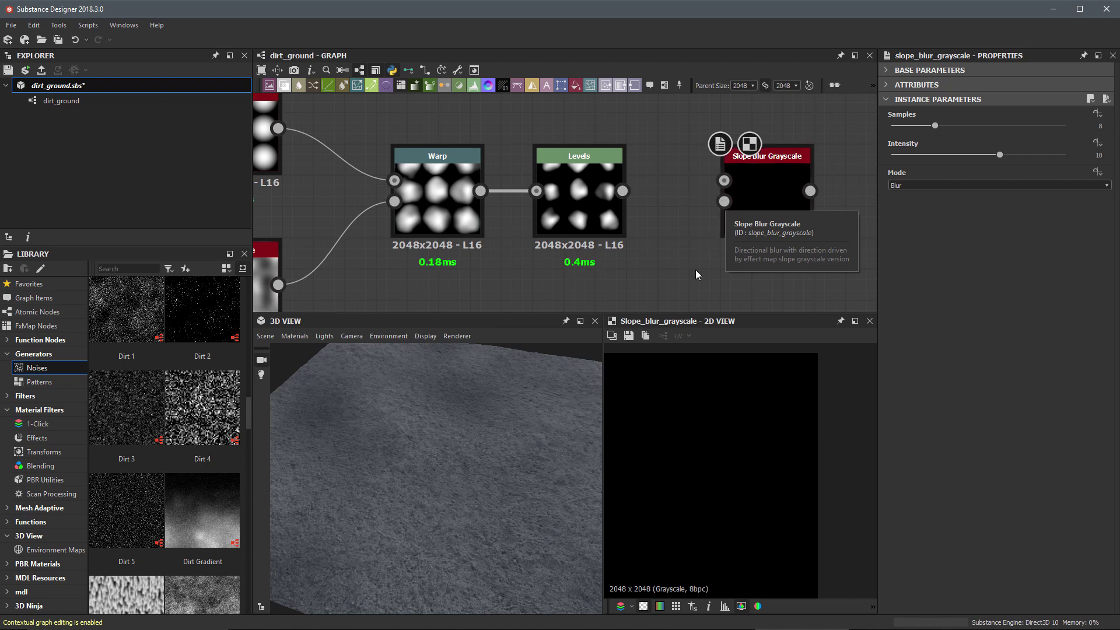
{"action": "middle_click_drag", "start_coordinate": [725, 204], "coordinate": [734, 161]}
{"action": "left_click_drag", "start_coordinate": [761, 183], "coordinate": [761, 246]}
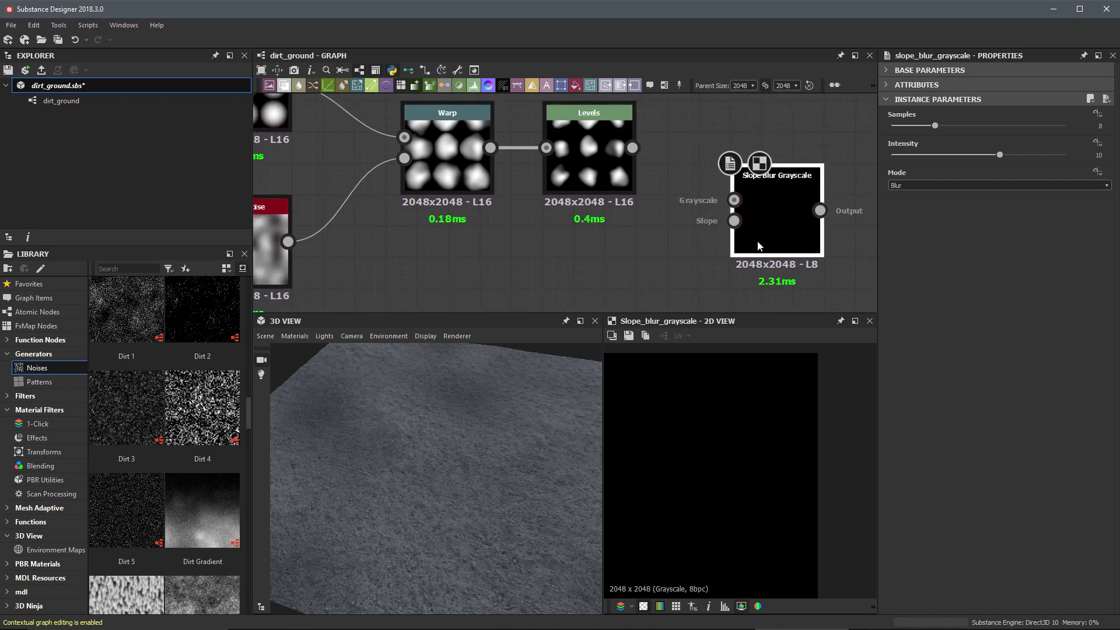
{"action": "middle_click_drag", "start_coordinate": [653, 260], "coordinate": [716, 224]}
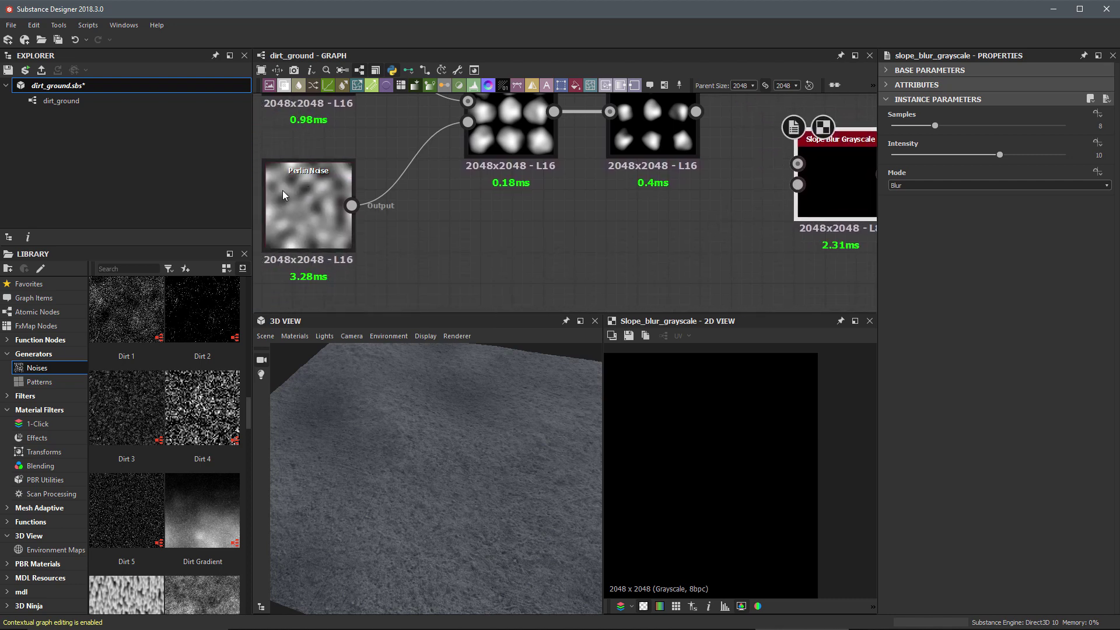
{"action": "middle_click_drag", "start_coordinate": [470, 228], "coordinate": [471, 267]}
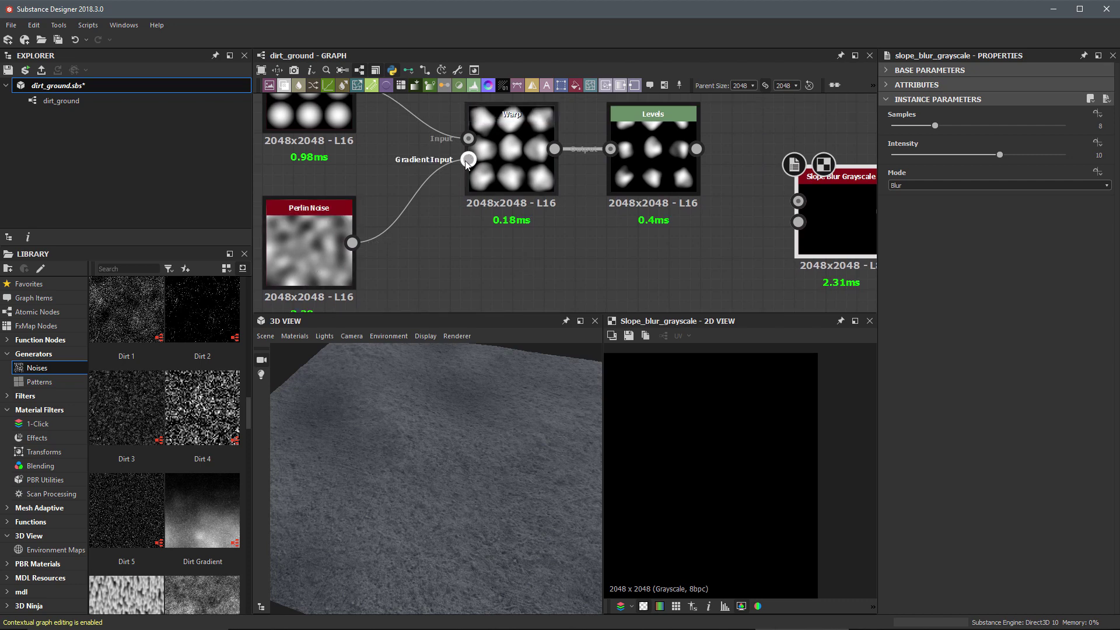
{"action": "middle_click_drag", "start_coordinate": [599, 249], "coordinate": [554, 218]}
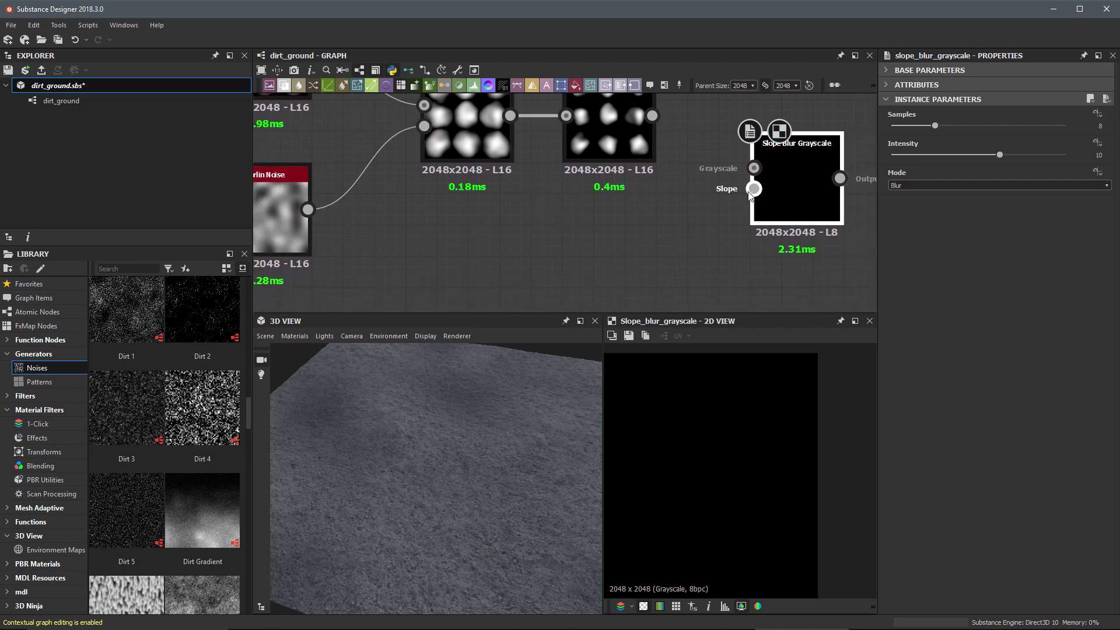
{"action": "left_click_drag", "start_coordinate": [796, 187], "coordinate": [796, 219]}
{"action": "middle_click_drag", "start_coordinate": [679, 229], "coordinate": [729, 231]}
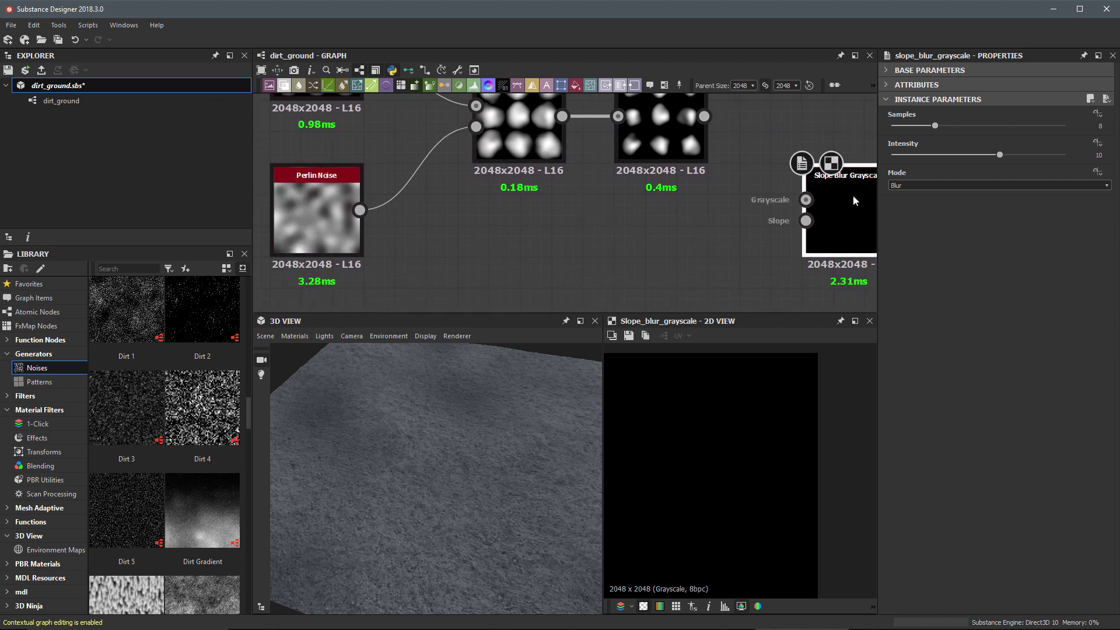
{"action": "middle_click_drag", "start_coordinate": [831, 199], "coordinate": [788, 201]}
{"action": "left_click_drag", "start_coordinate": [316, 209], "coordinate": [762, 219]}
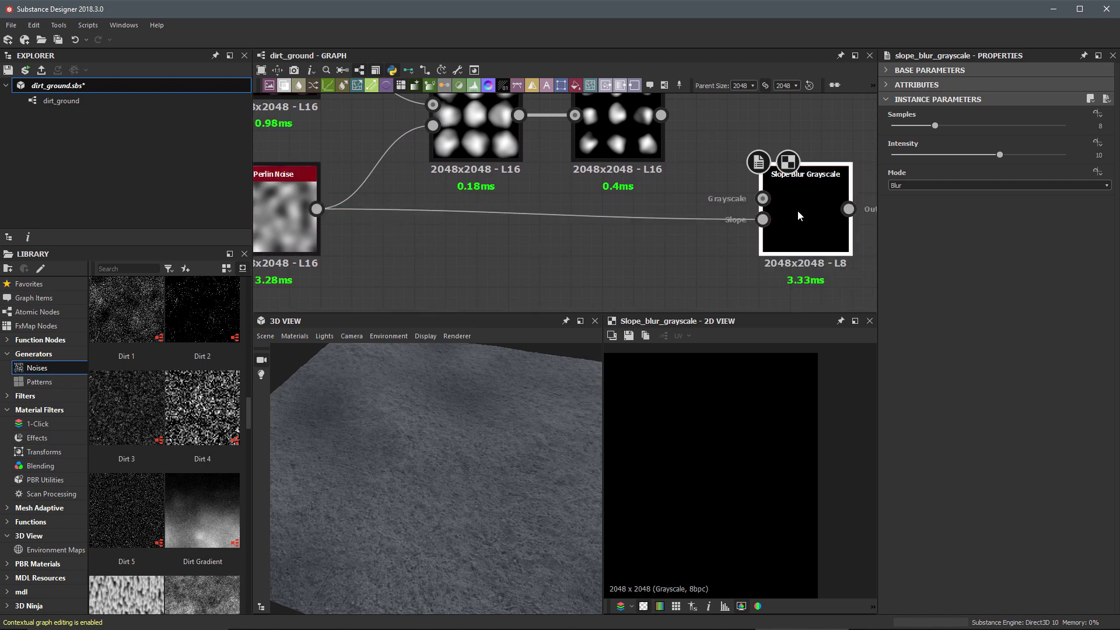
Step: Place the Slope Blur Grayscale node below the Levels node and connect the Levels output to its Grayscale input
{"action": "middle_click_drag", "start_coordinate": [750, 233], "coordinate": [655, 250]}
{"action": "left_click_drag", "start_coordinate": [694, 251], "coordinate": [708, 233]}
{"action": "middle_click_drag", "start_coordinate": [725, 219], "coordinate": [777, 241]}
{"action": "left_click_drag", "start_coordinate": [778, 242], "coordinate": [764, 260]}
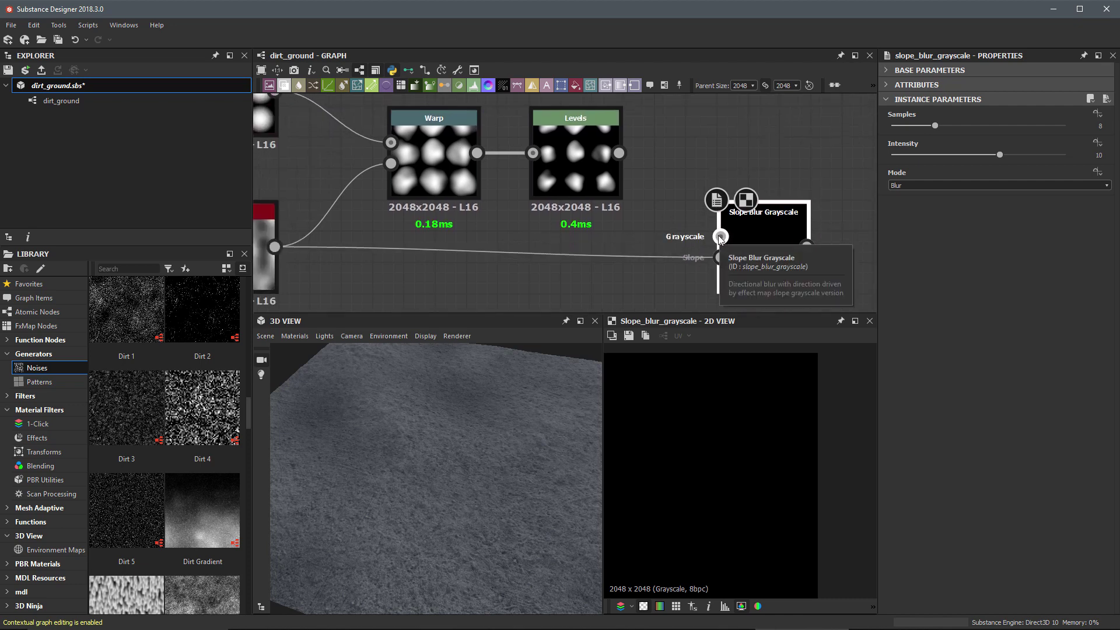
{"action": "left_click", "coordinate": [572, 168]}
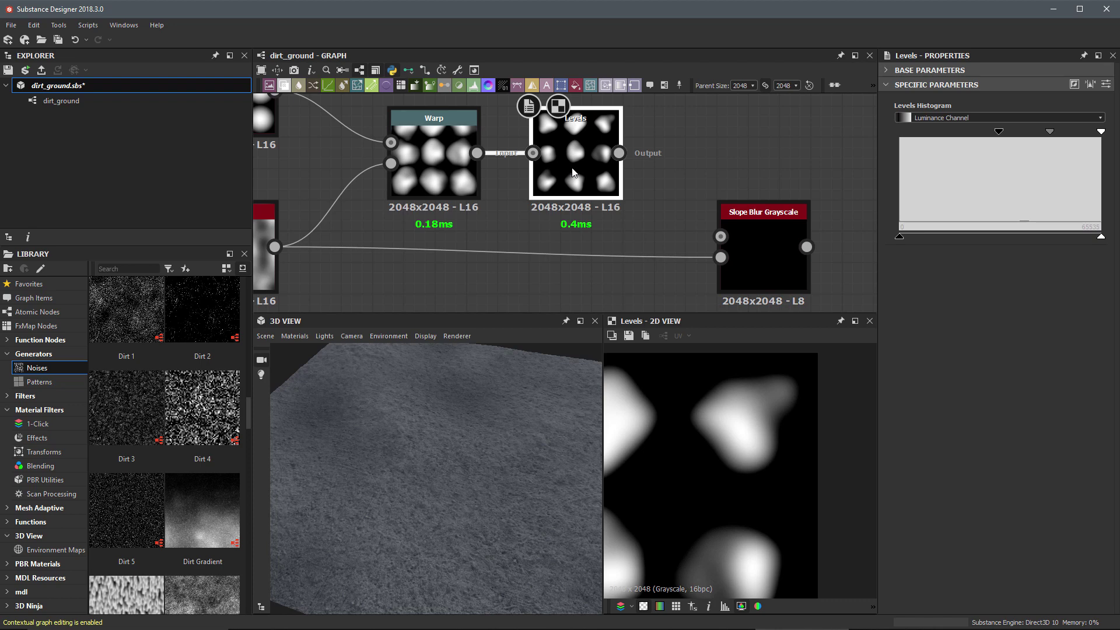
{"action": "left_click_drag", "start_coordinate": [618, 153], "coordinate": [722, 236]}
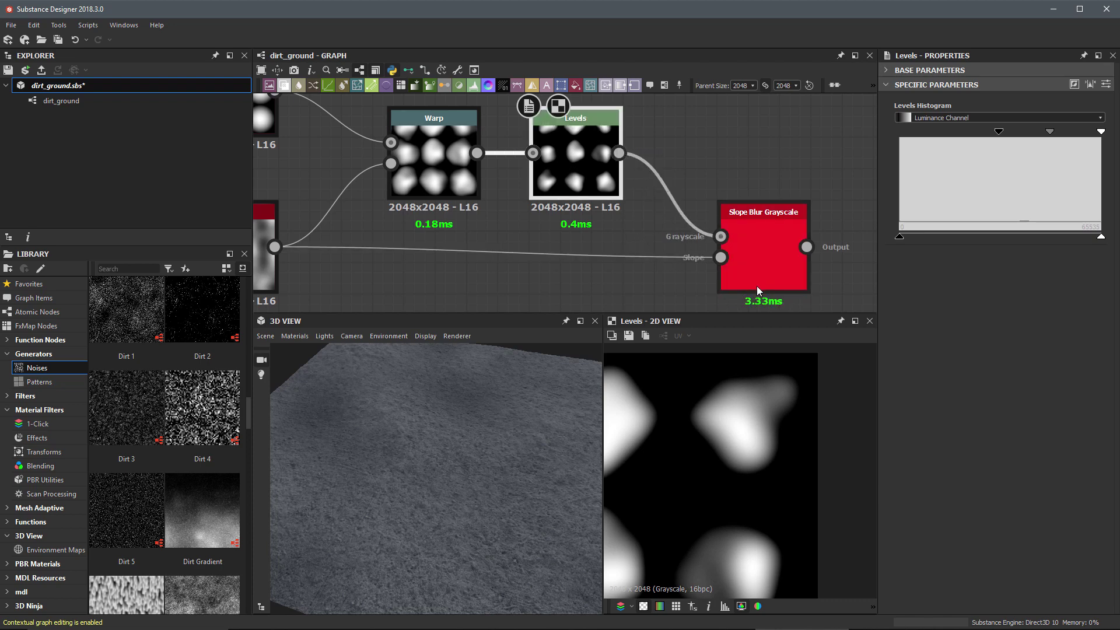
Step: Show the complete Slope Blur Grayscale result in the 2D view
{"action": "middle_click_drag", "start_coordinate": [730, 298], "coordinate": [713, 240]}
{"action": "left_click", "coordinate": [743, 189]}
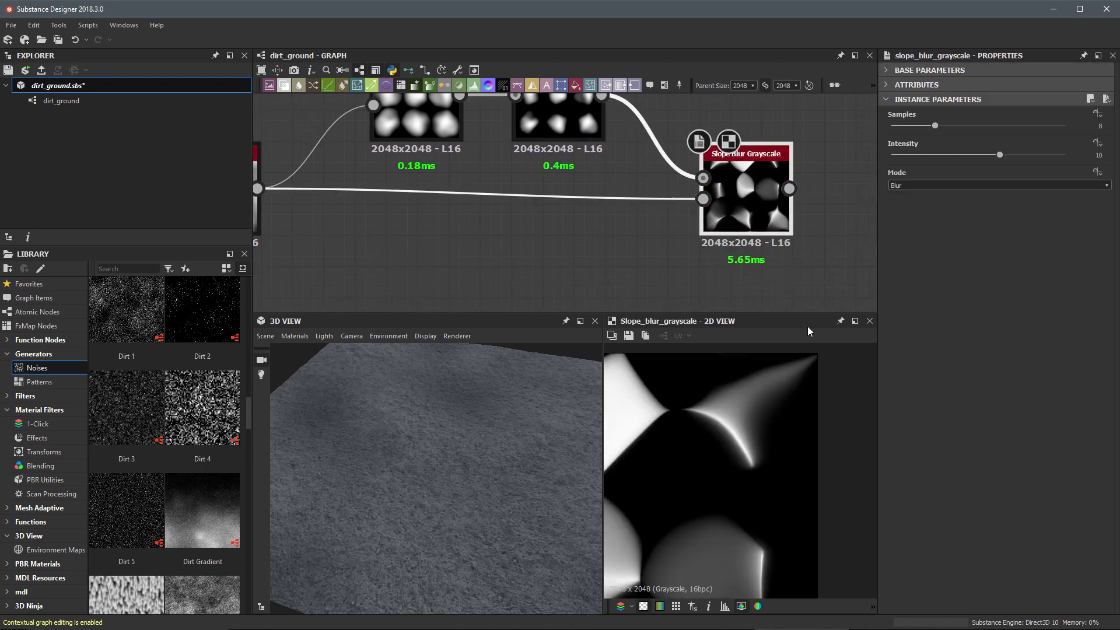
{"action": "scroll", "coordinate": [769, 443], "scroll_direction": "down", "scroll_amount": 2}
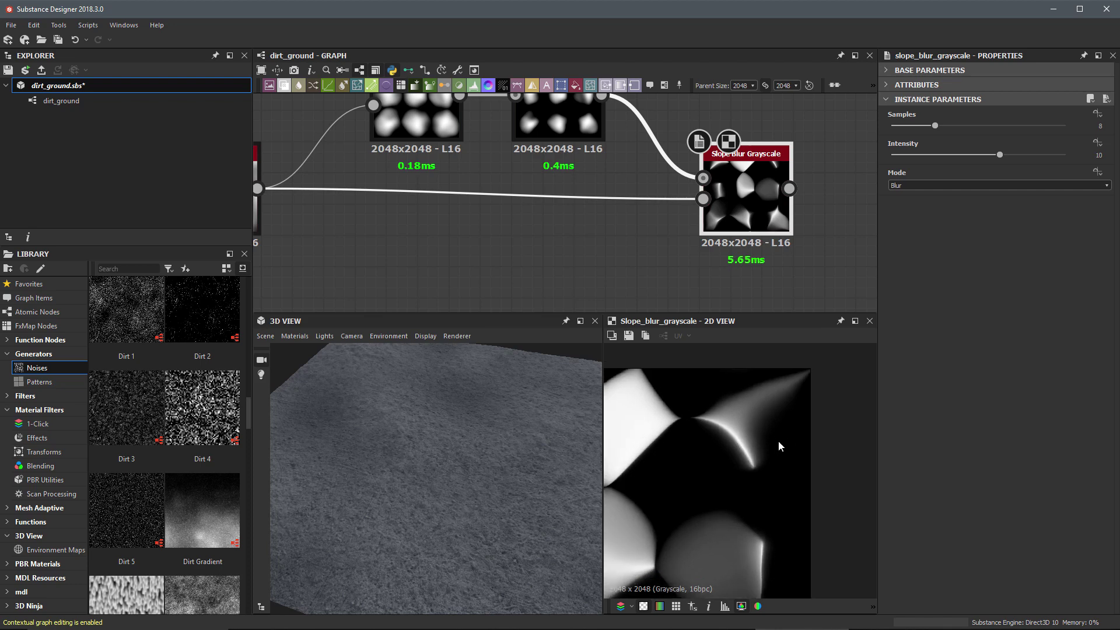
{"action": "key", "text": "f"}
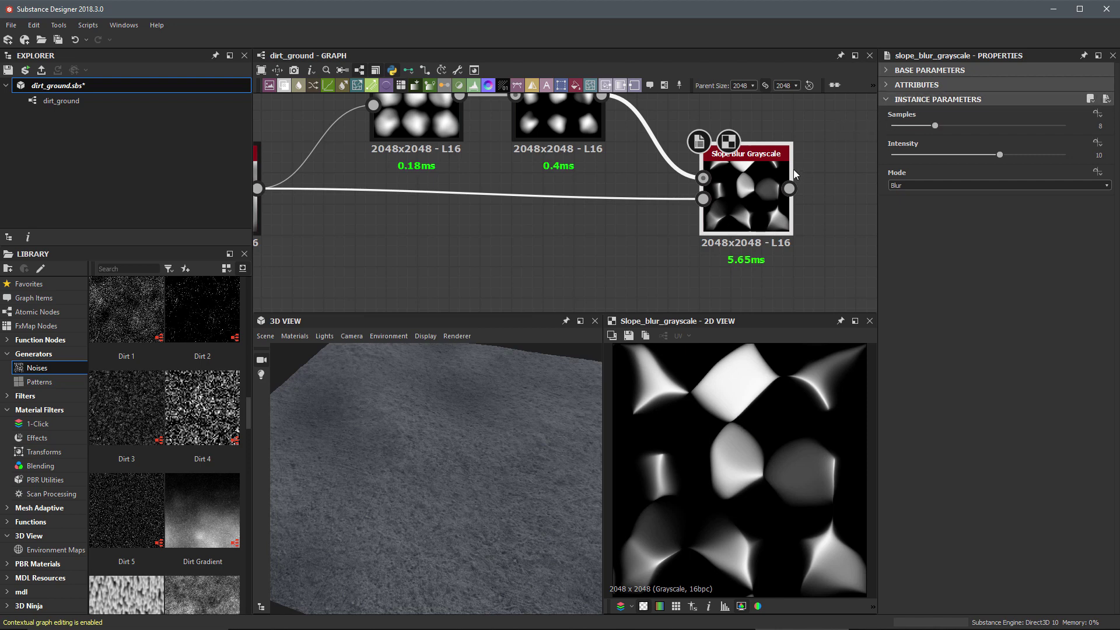
Step: Try 9 samples on the Slope Blur Grayscale node and compare its Grayscale and Slope input images with its result
{"action": "left_click_drag", "start_coordinate": [941, 128], "coordinate": [939, 130]}
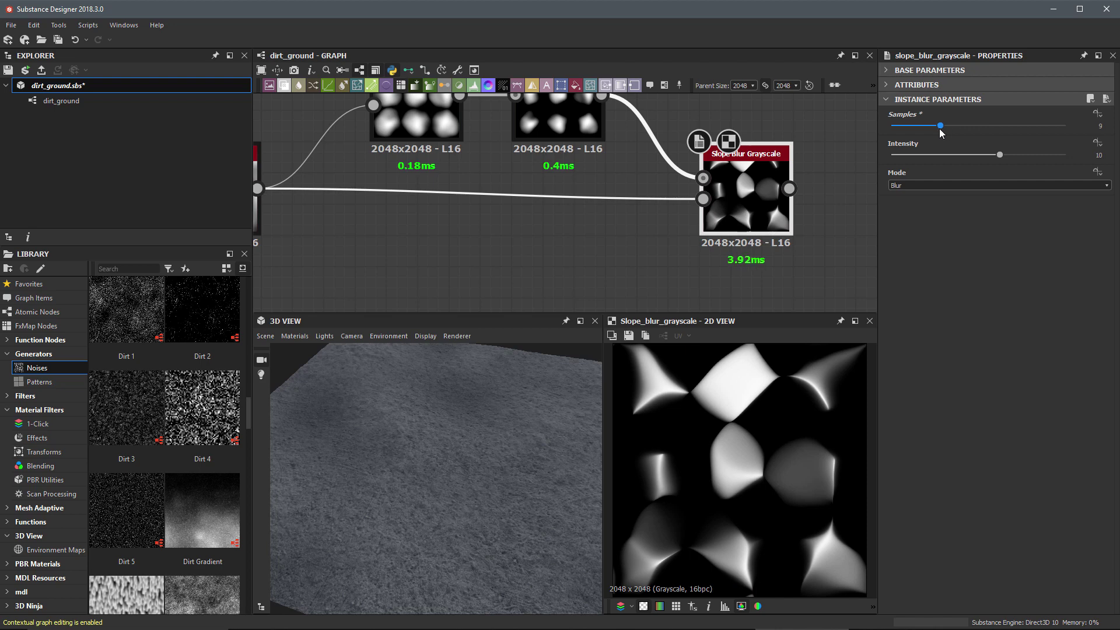
{"action": "left_click", "coordinate": [703, 178]}
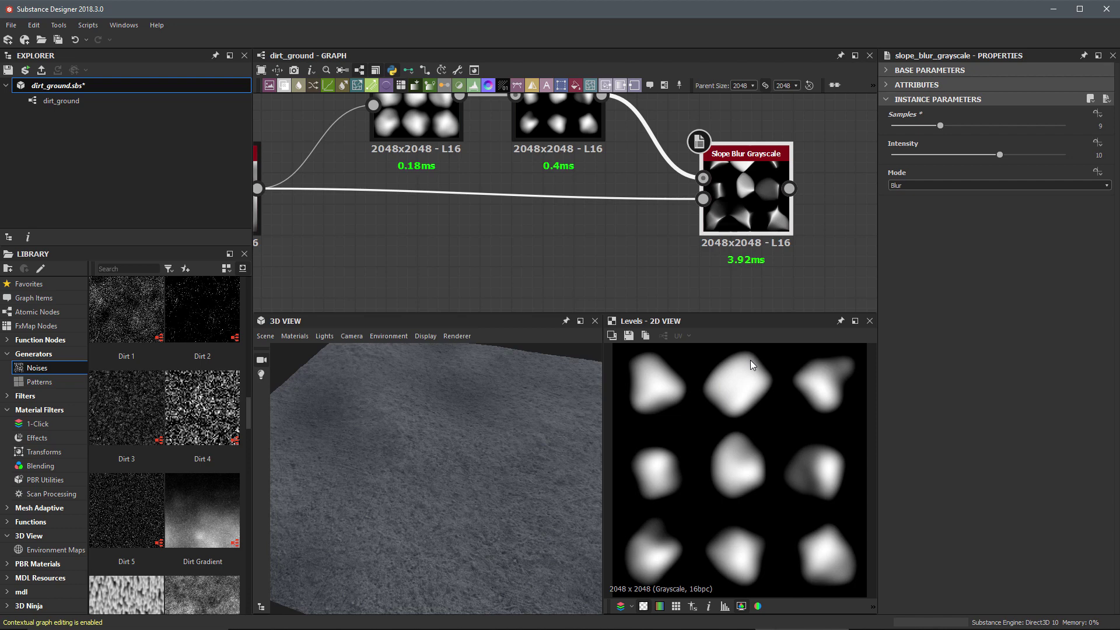
{"action": "left_click", "coordinate": [703, 199]}
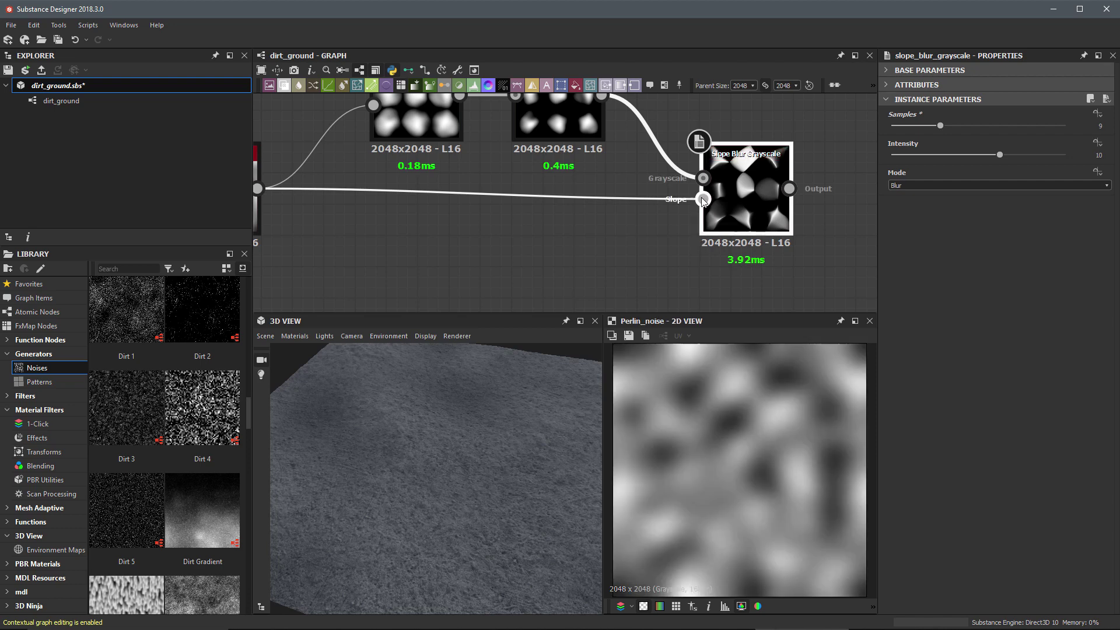
{"action": "double_click", "coordinate": [752, 186]}
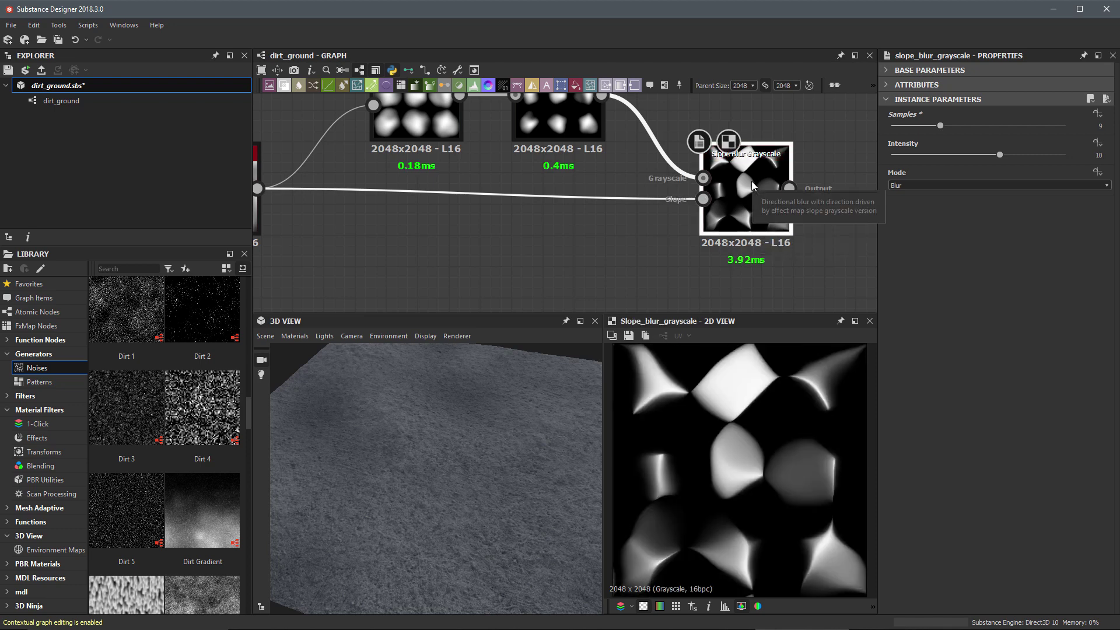
Step: Set the Slope Blur Grayscale node's samples to 23 and its intensity to 1.5
{"action": "left_click_drag", "start_coordinate": [940, 125], "coordinate": [1017, 133]}
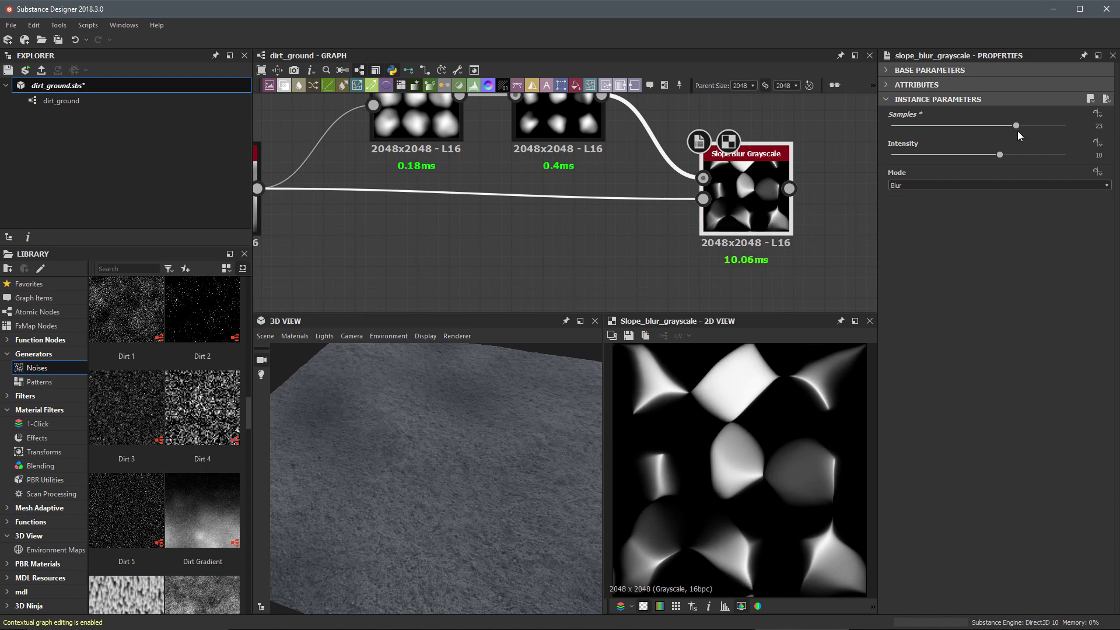
{"action": "left_click_drag", "start_coordinate": [1000, 154], "coordinate": [908, 160]}
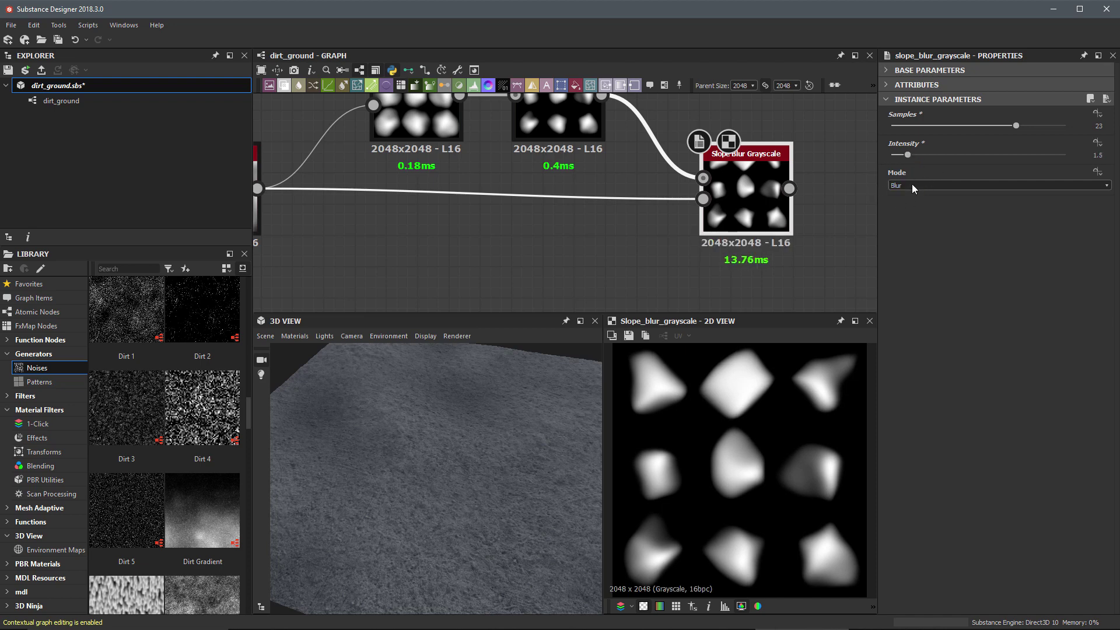
Step: Try the Min mode with an intensity of 7.52 on the Slope Blur Grayscale node and inspect one pebble up close
{"action": "left_click", "coordinate": [944, 186]}
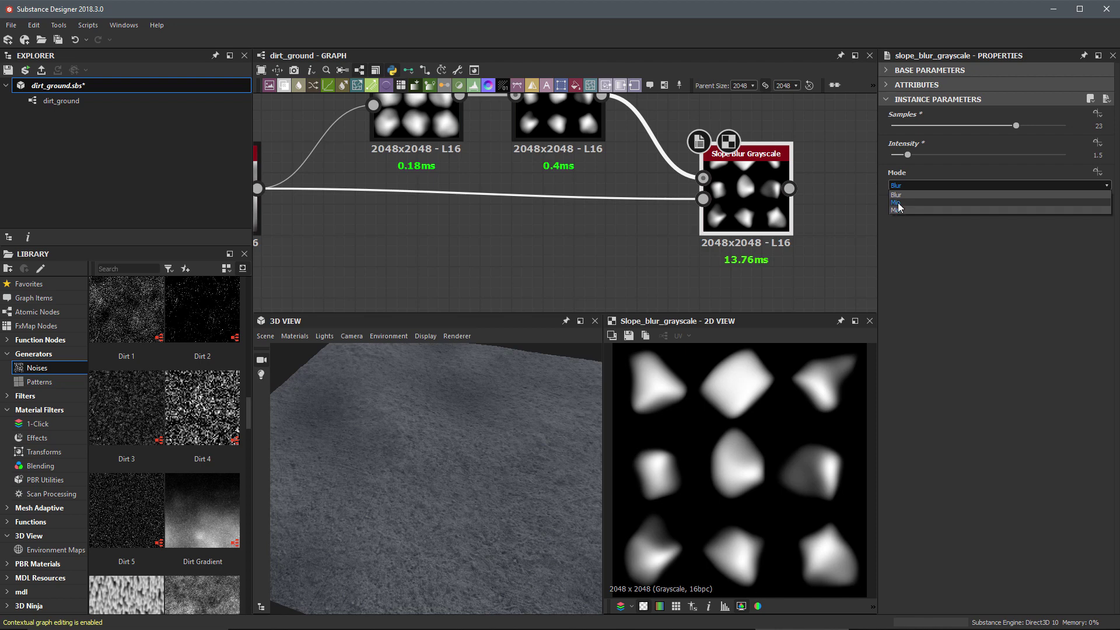
{"action": "left_click", "coordinate": [898, 203]}
{"action": "left_click_drag", "start_coordinate": [907, 154], "coordinate": [973, 163]}
{"action": "scroll", "coordinate": [849, 419], "scroll_direction": "up", "scroll_amount": 3}
{"action": "middle_click_drag", "start_coordinate": [870, 418], "coordinate": [740, 420]}
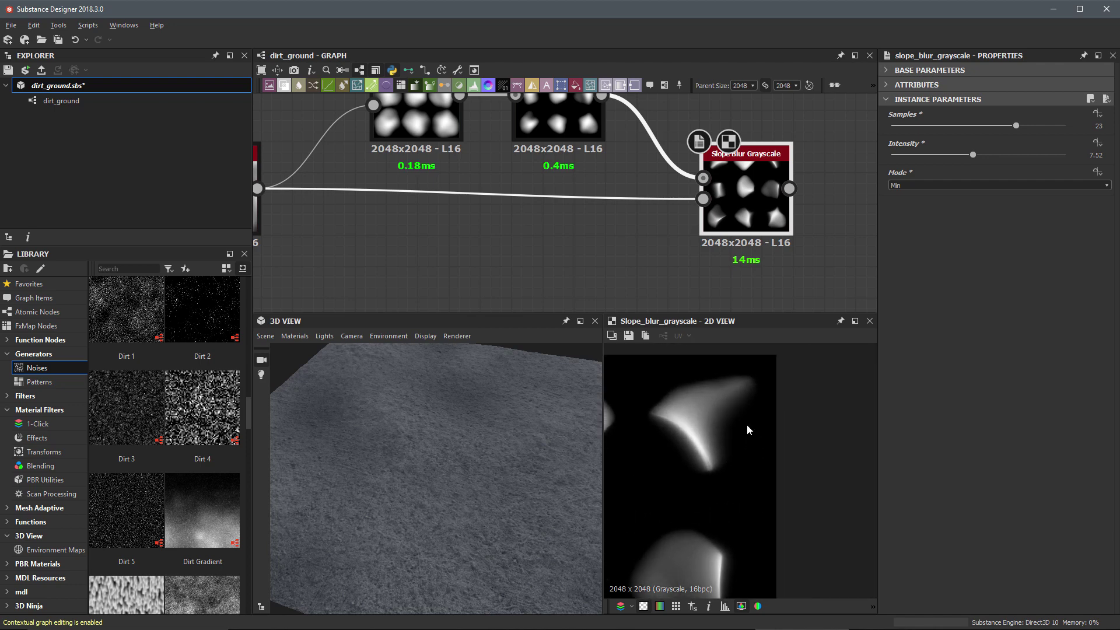
{"action": "scroll", "coordinate": [777, 442], "scroll_direction": "up", "scroll_amount": 2}
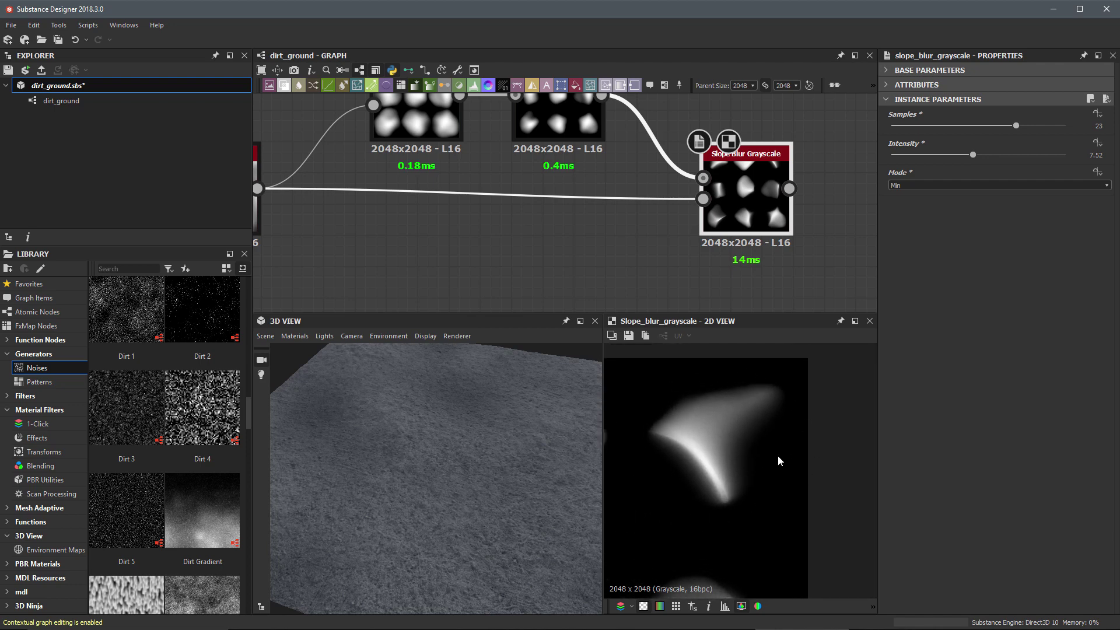
Step: Lower the Slope Blur Grayscale node's intensity to 4.72 and switch its mode to Max
{"action": "mouse_move", "coordinate": [973, 155]}
{"action": "left_mouse_down"}
{"action": "mouse_move", "coordinate": [884, 160]}
{"action": "mouse_move", "coordinate": [964, 159]}
{"action": "left_mouse_up"}
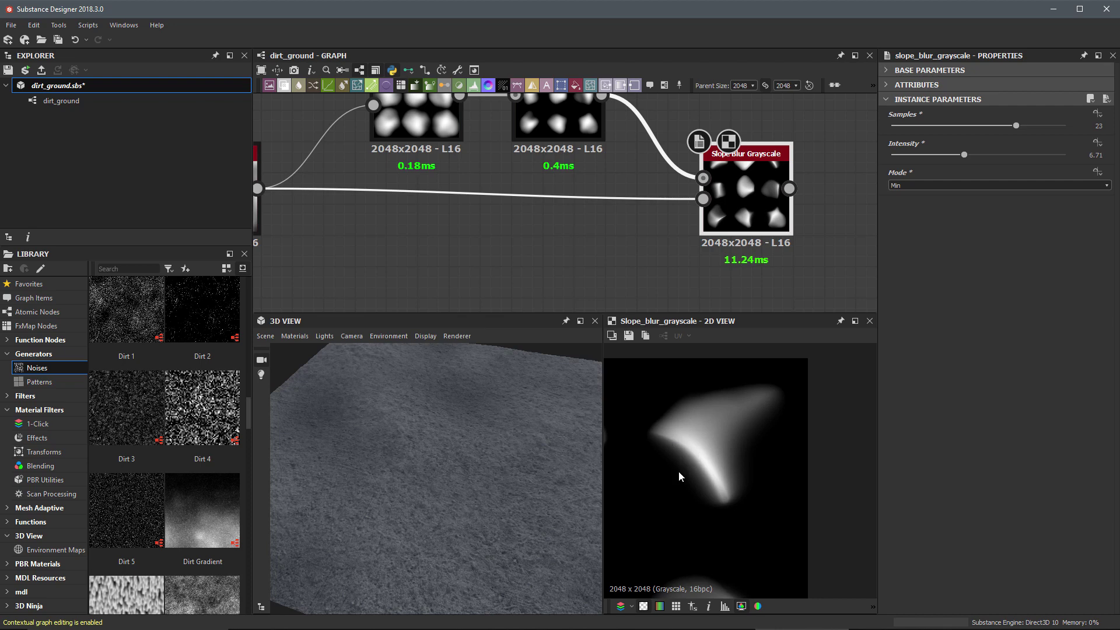
{"action": "left_click_drag", "start_coordinate": [964, 154], "coordinate": [943, 154]}
{"action": "left_click", "coordinate": [912, 190]}
{"action": "left_click", "coordinate": [900, 209]}
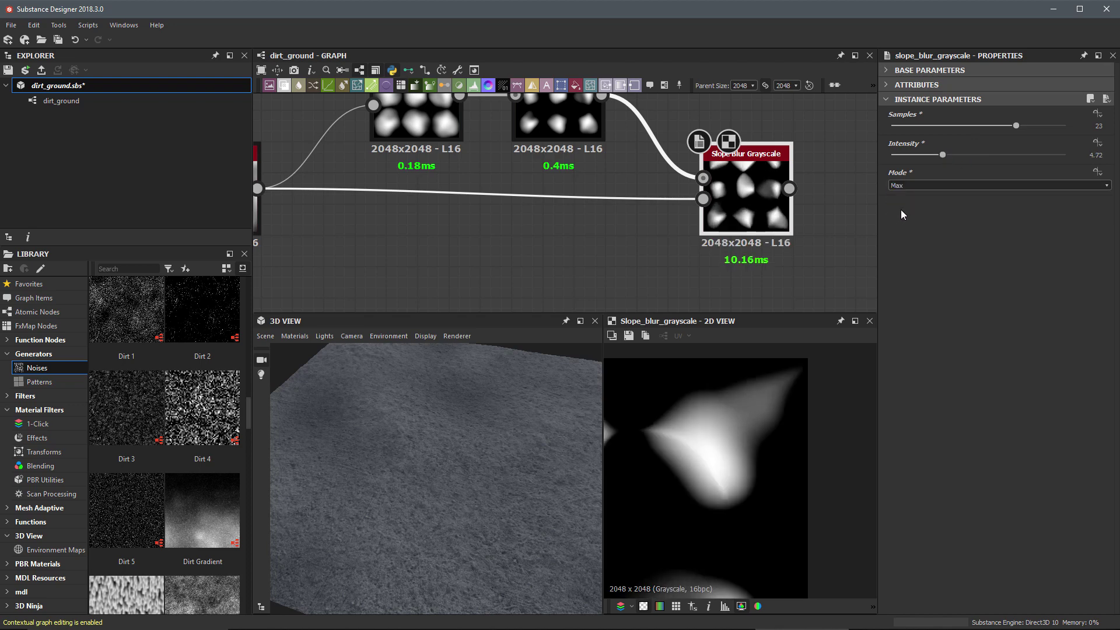
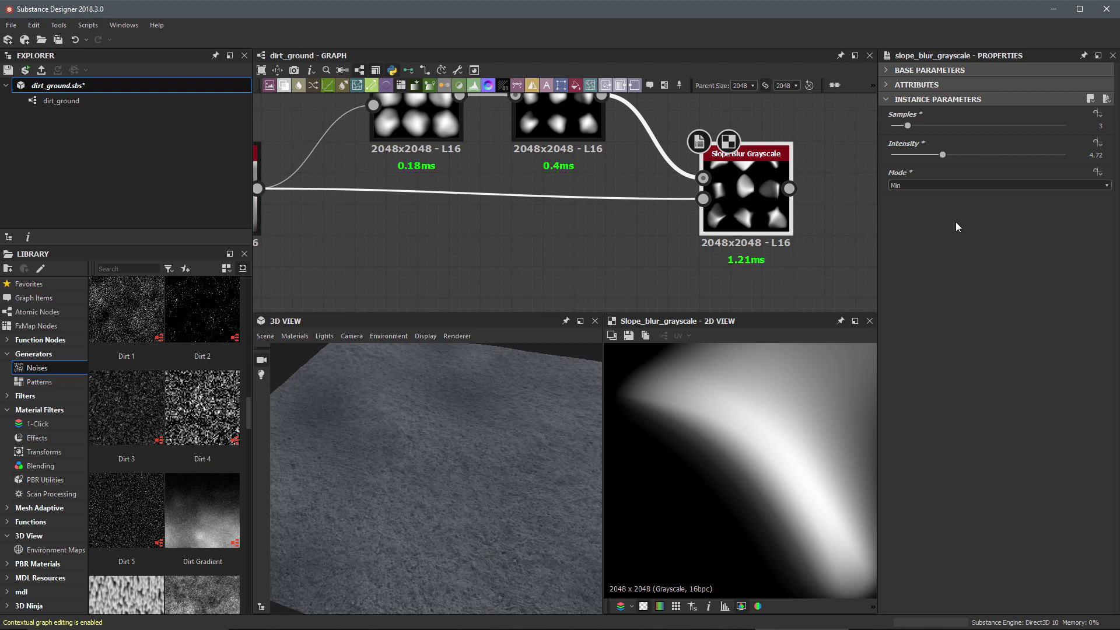
Step: Compare 8 and 32 samples on the Slope Blur Grayscale node and settle on 8
{"action": "left_click_drag", "start_coordinate": [907, 125], "coordinate": [939, 137]}
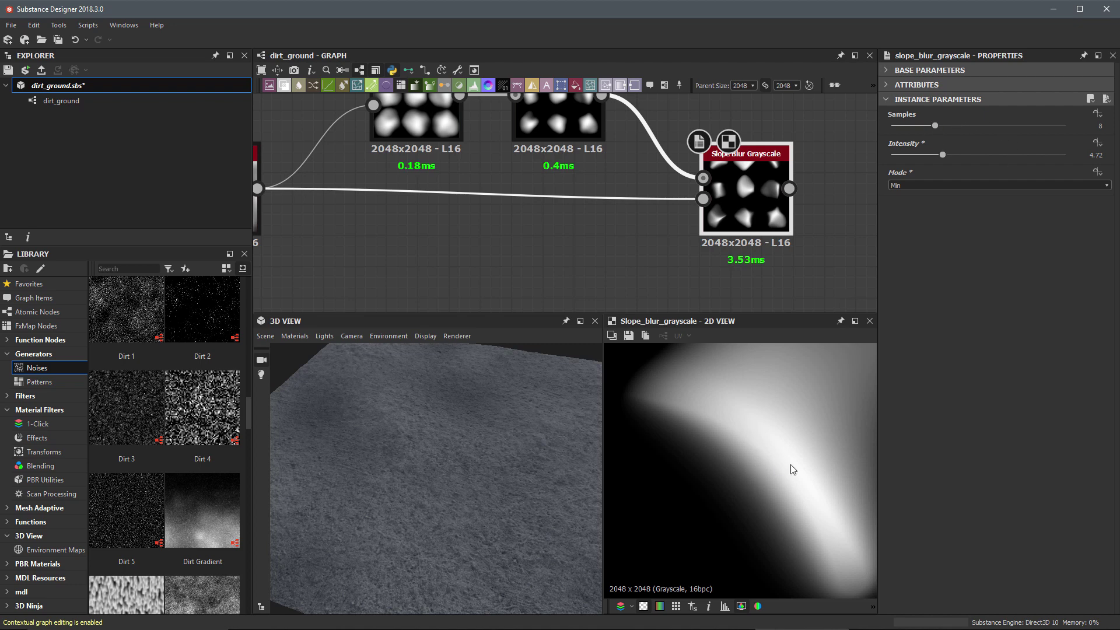
{"action": "left_click_drag", "start_coordinate": [935, 125], "coordinate": [1065, 126]}
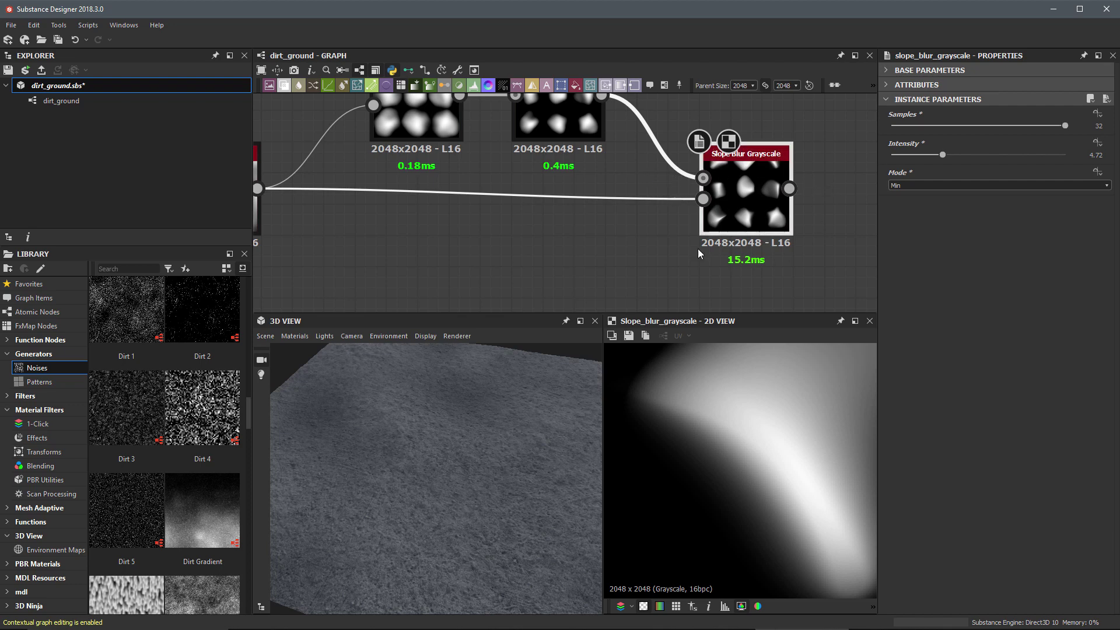
{"action": "left_click_drag", "start_coordinate": [980, 126], "coordinate": [935, 126]}
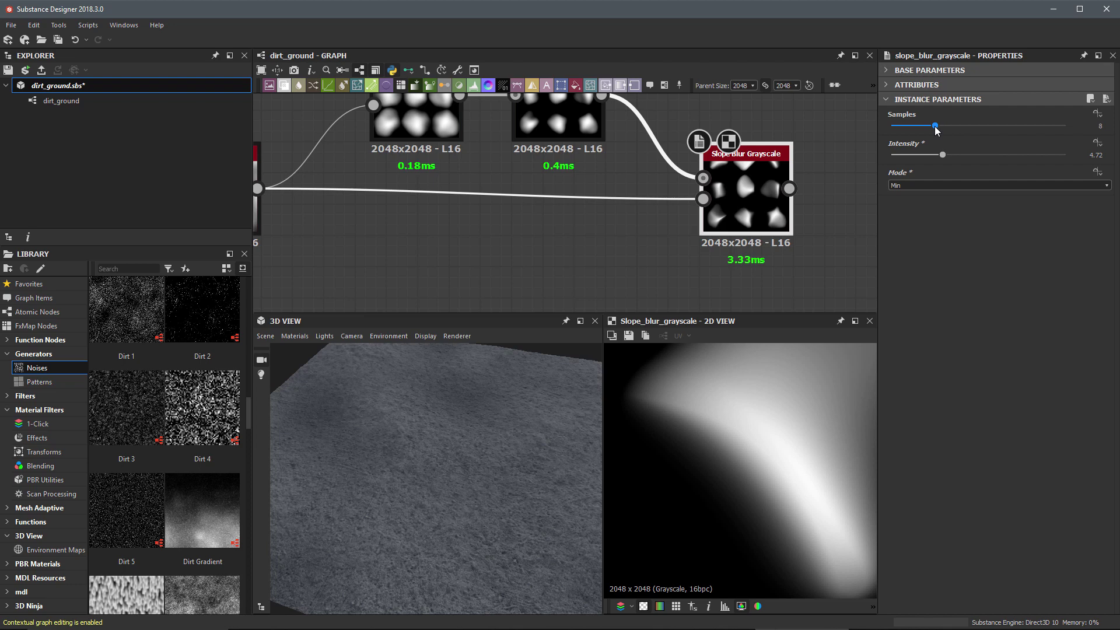
Step: Try an intensity of 3.28 on the Slope Blur Grayscale node, settle on 3.7 and check the whole set of pebbles
{"action": "left_click_drag", "start_coordinate": [942, 154], "coordinate": [927, 155]}
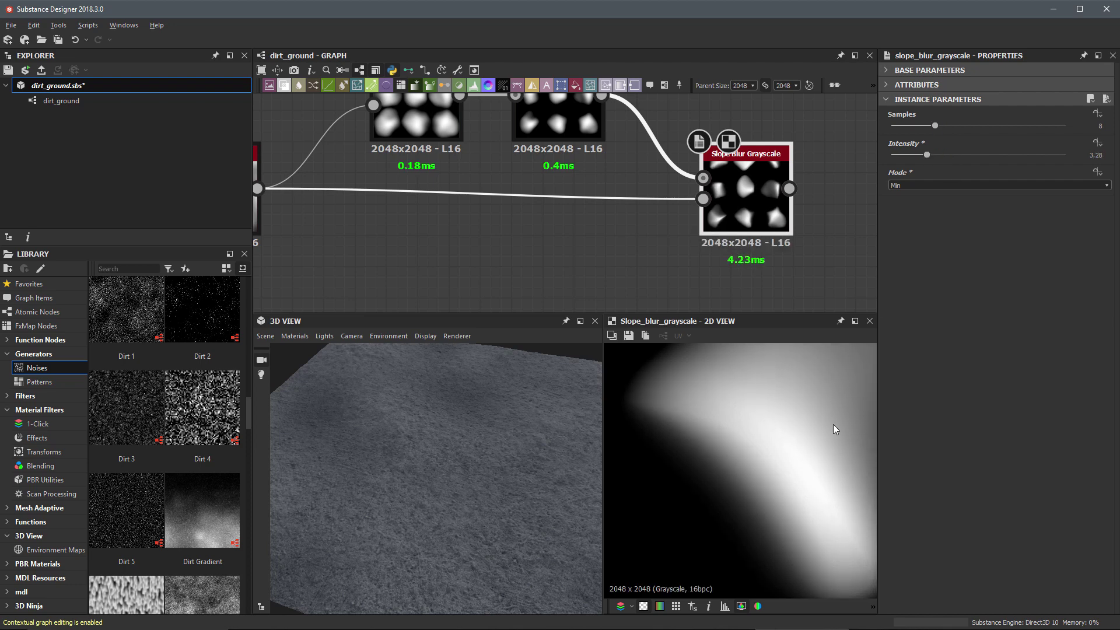
{"action": "scroll", "coordinate": [729, 397], "scroll_direction": "down", "scroll_amount": 3}
{"action": "scroll", "coordinate": [782, 450], "scroll_direction": "down", "scroll_amount": 2}
{"action": "scroll", "coordinate": [805, 413], "scroll_direction": "up", "scroll_amount": 1}
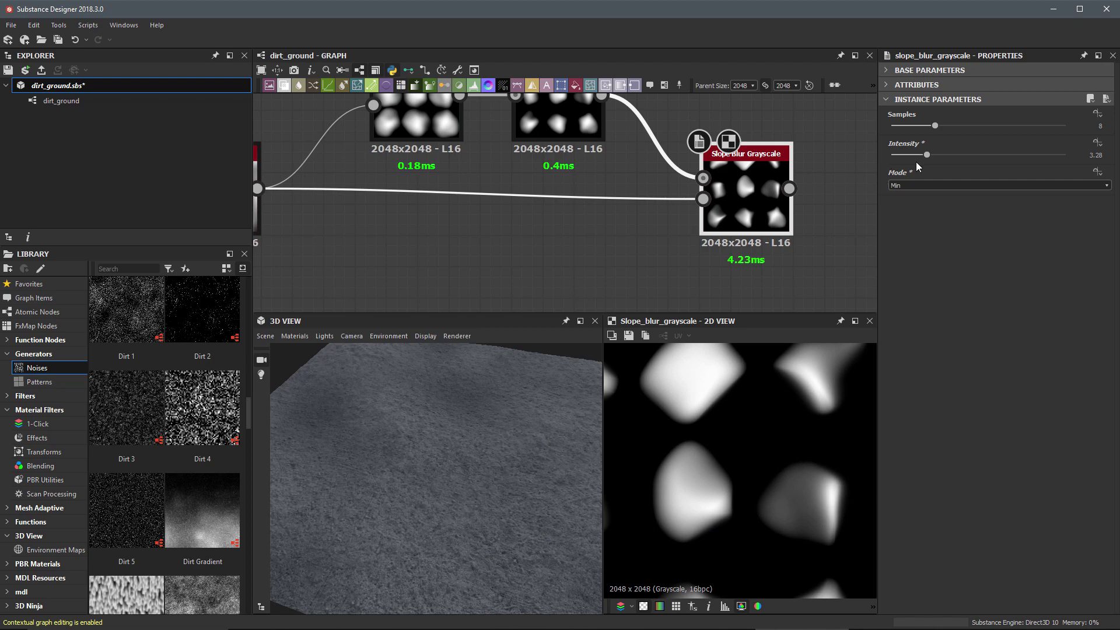
{"action": "mouse_move", "coordinate": [927, 154]}
{"action": "left_mouse_down"}
{"action": "mouse_move", "coordinate": [849, 161]}
{"action": "mouse_move", "coordinate": [934, 167]}
{"action": "left_mouse_up"}
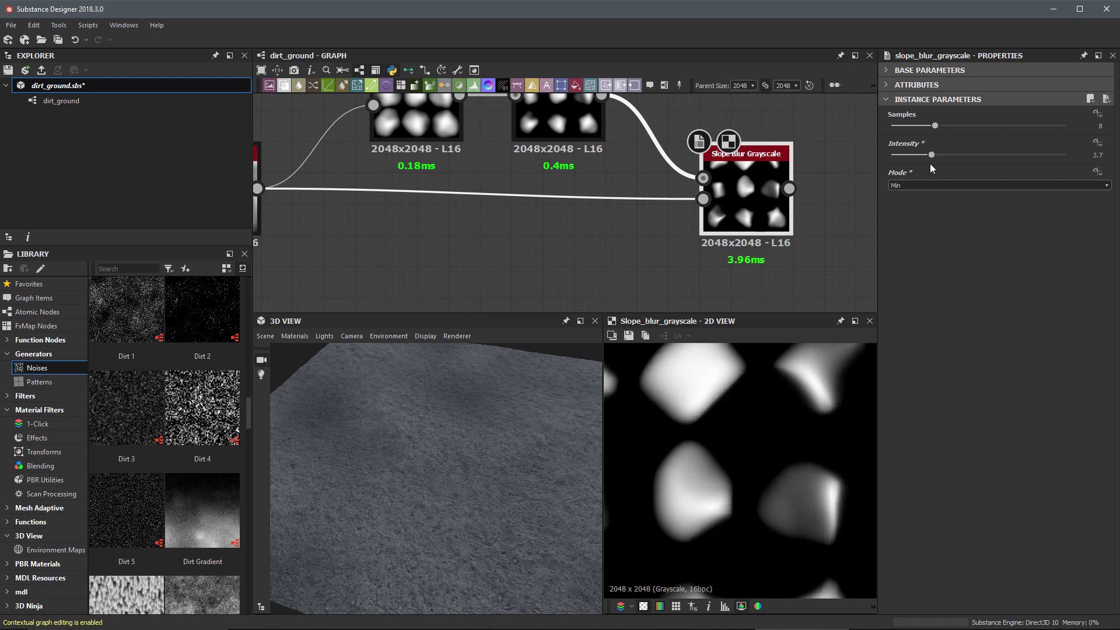
{"action": "scroll", "coordinate": [698, 422], "scroll_direction": "down", "scroll_amount": 2}
{"action": "scroll", "coordinate": [764, 473], "scroll_direction": "up", "scroll_amount": 1}
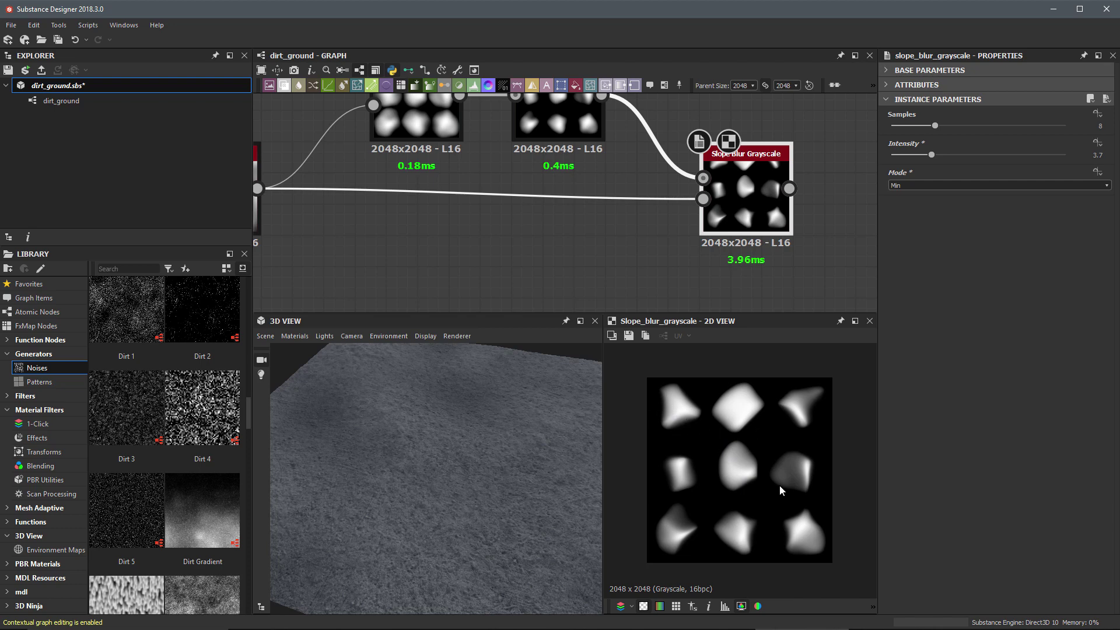
Step: Move the Slope Blur Grayscale node slightly up in the graph to tidy its alignment with the Levels and Perlin Noise nodes
{"action": "scroll", "coordinate": [756, 274], "scroll_direction": "down", "scroll_amount": 4}
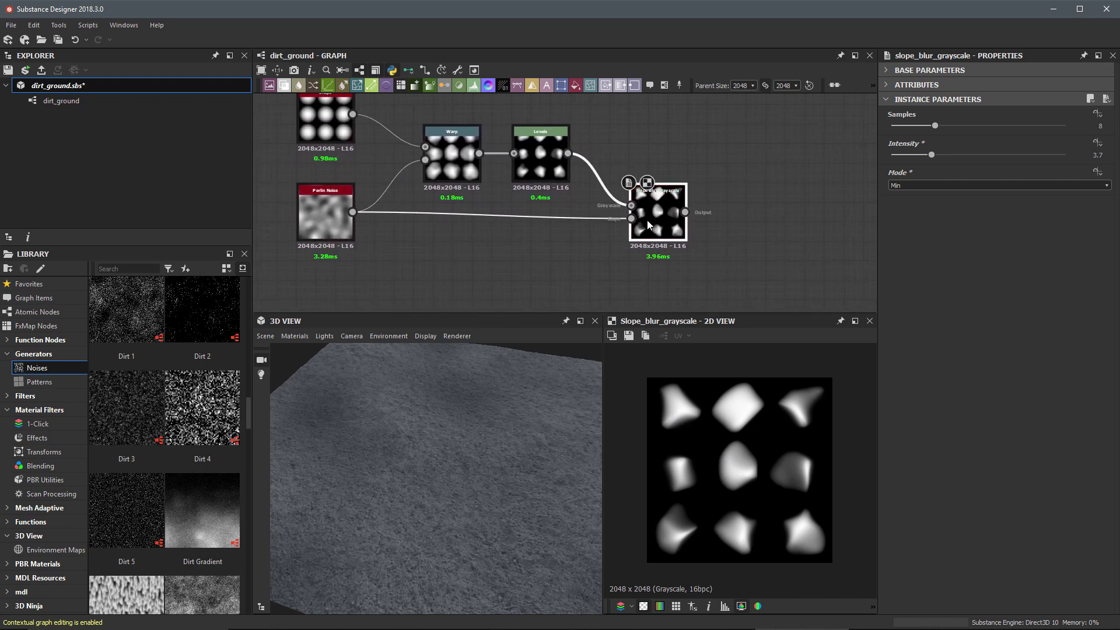
{"action": "left_click_drag", "start_coordinate": [670, 221], "coordinate": [663, 208]}
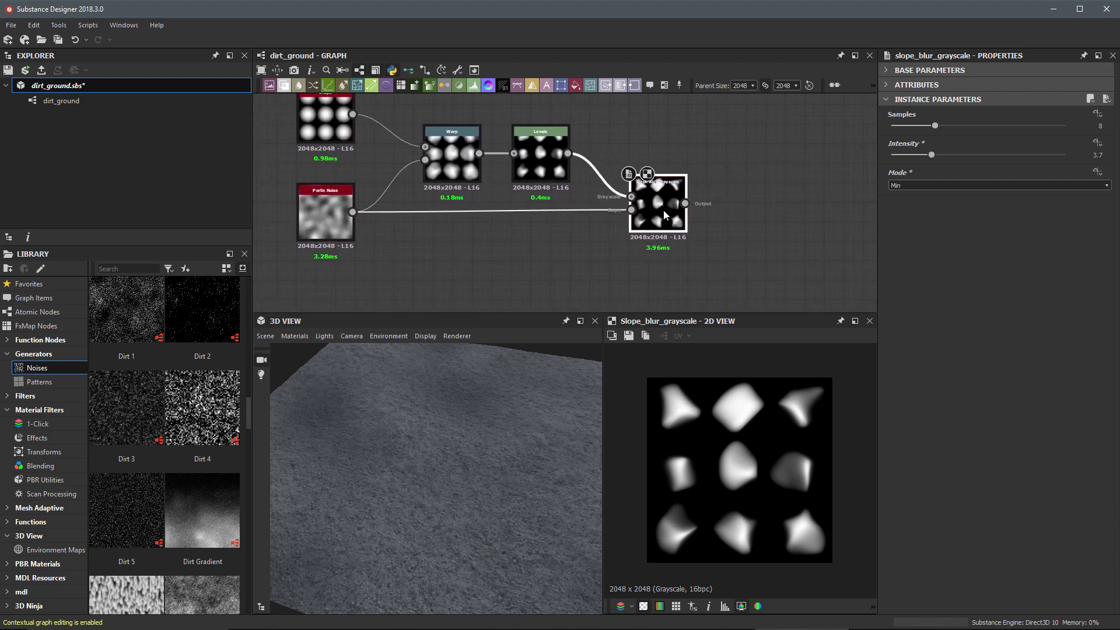
{"action": "middle_click_drag", "start_coordinate": [719, 234], "coordinate": [654, 233]}
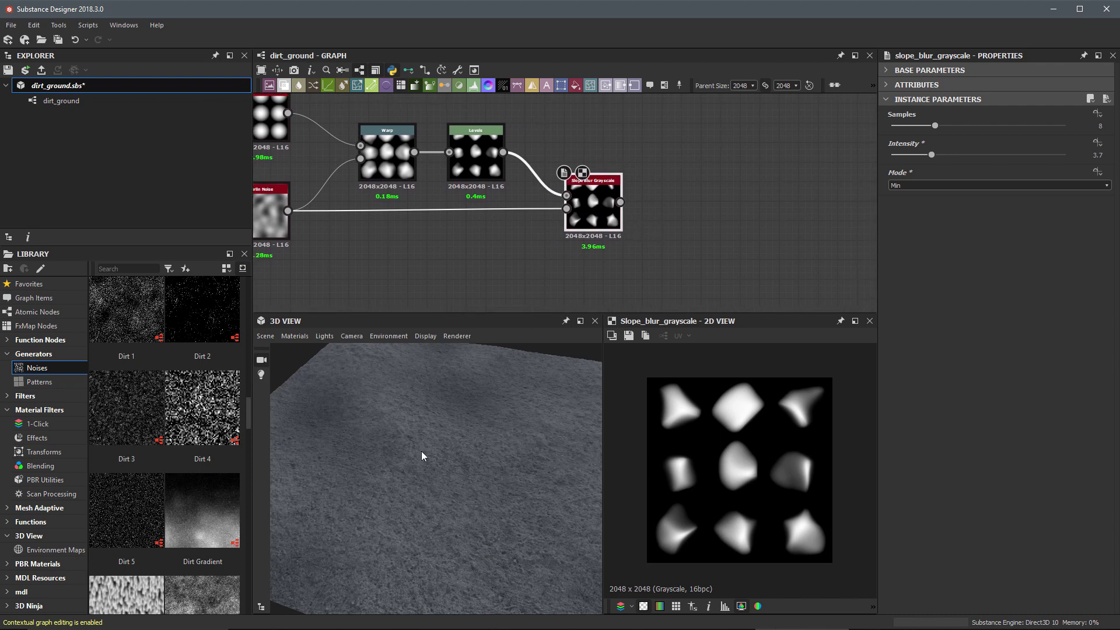